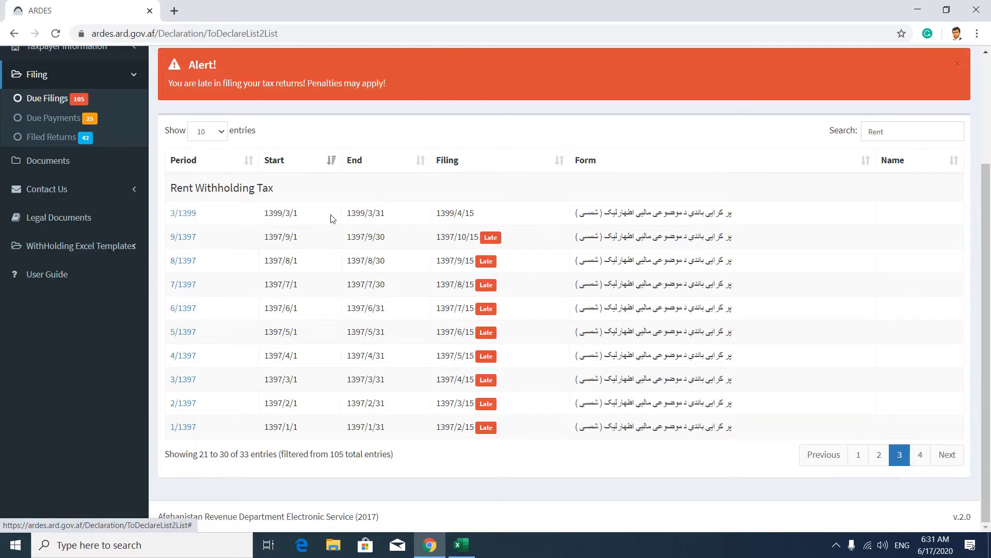
- Open the 3/1399 Rent Withholding Tax filing from the due filings and go to its amount lines
left_click(183, 213)
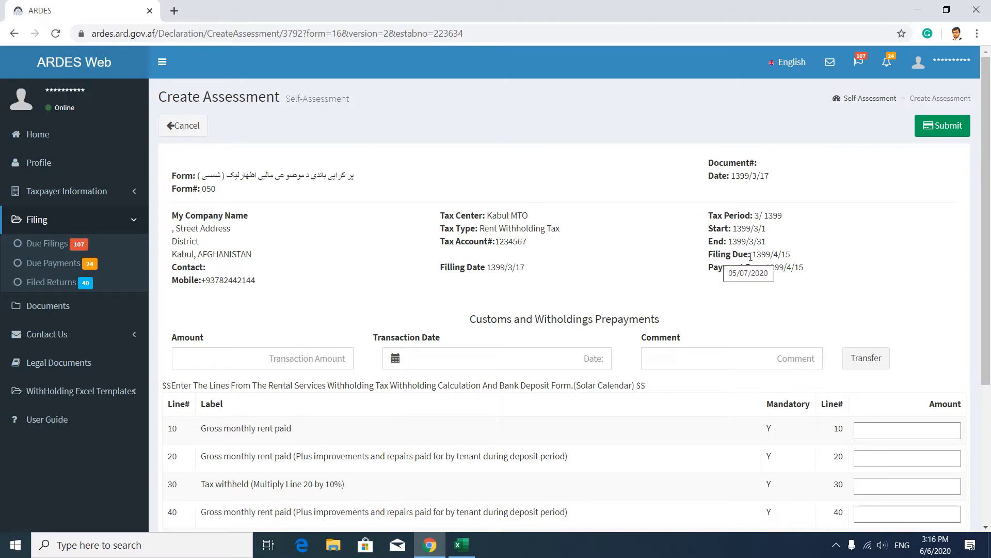
mouse_move(753, 268)
scroll(367, 281, "down", 2)
scroll(322, 258, "down", 2)
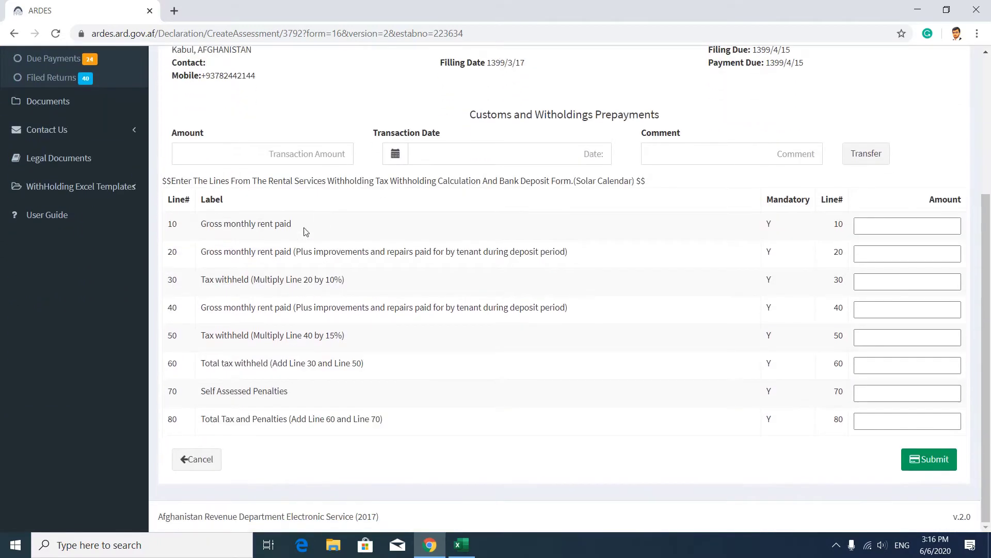
- Look over the amount, transaction date and comment fields for customs and withholdings prepayments
left_click(282, 153)
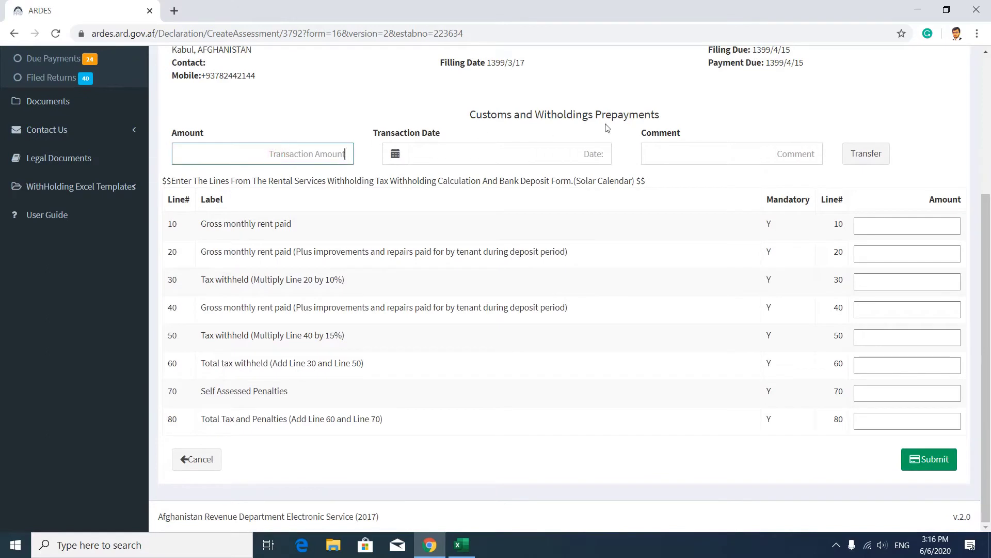
left_click(479, 150)
left_click(838, 113)
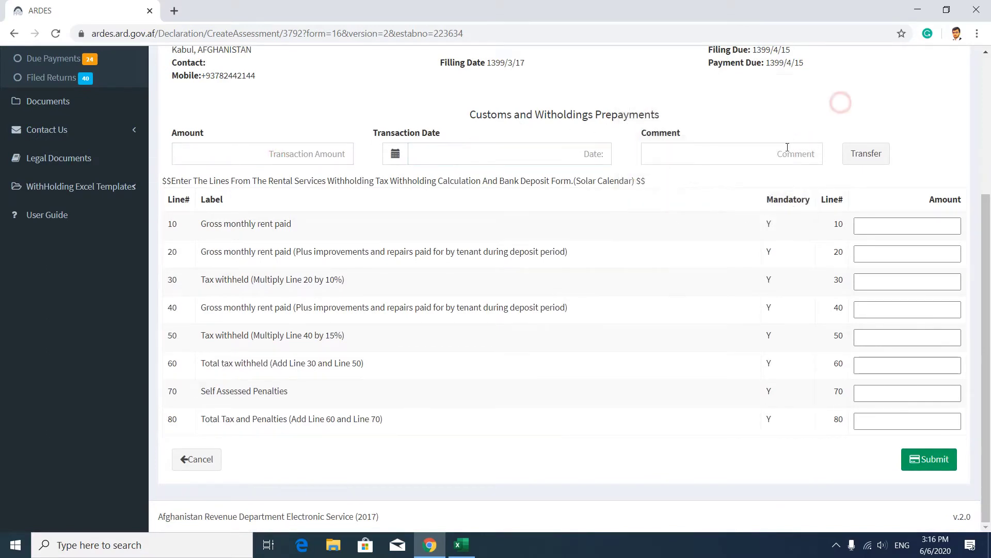
left_click(774, 151)
left_click(797, 101)
- Enter 30000 as the line 20 gross monthly rent paid and submit the assessment
left_click(893, 249)
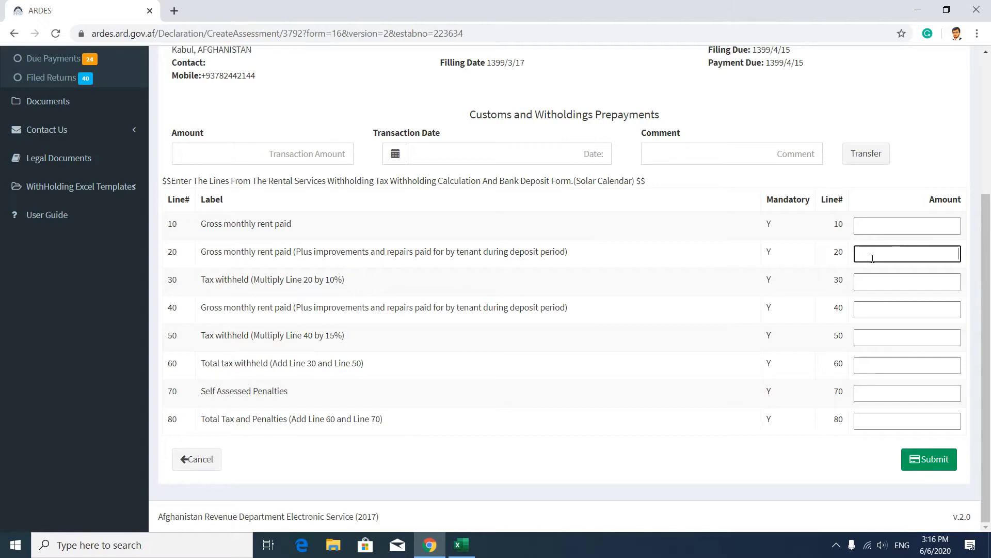
left_click(873, 307)
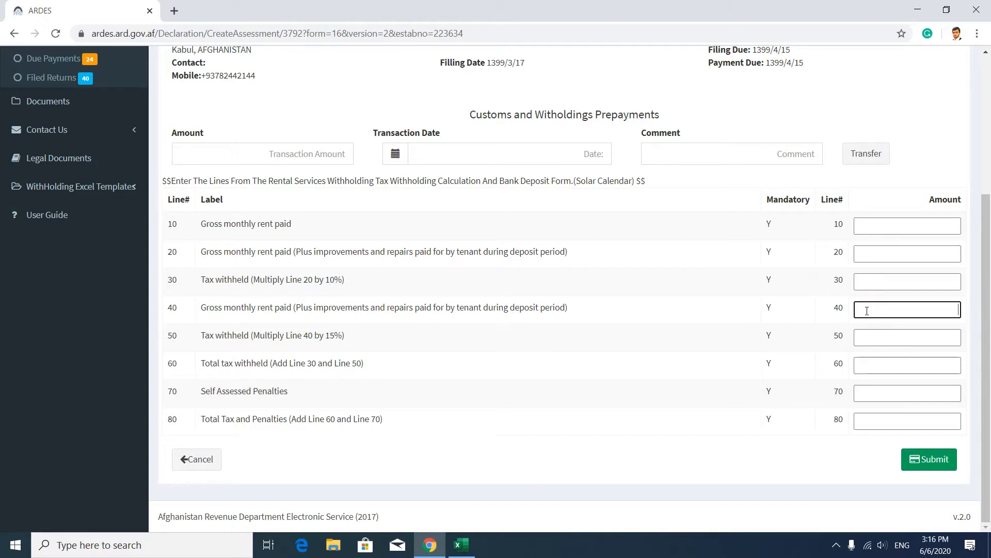
left_click(877, 308)
left_click(891, 254)
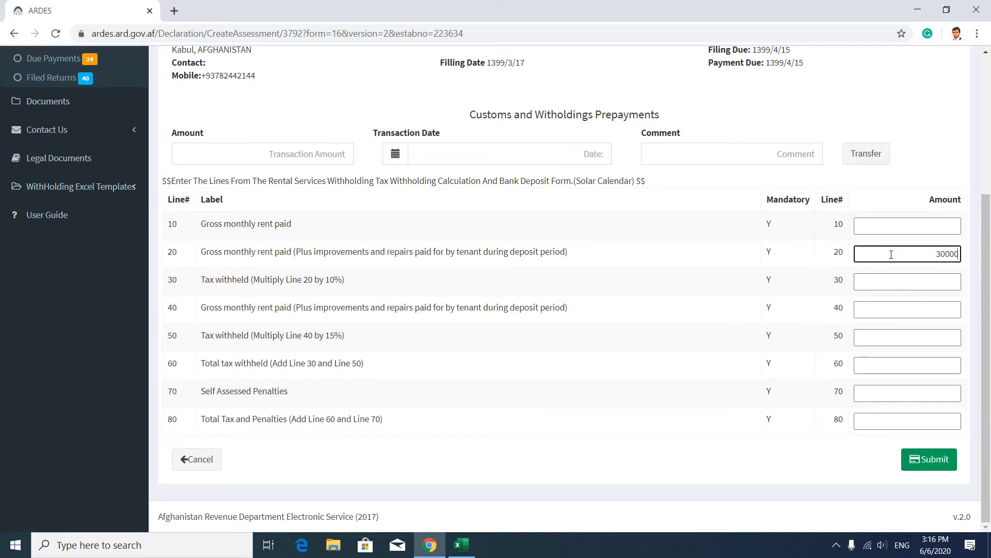
left_click(936, 459)
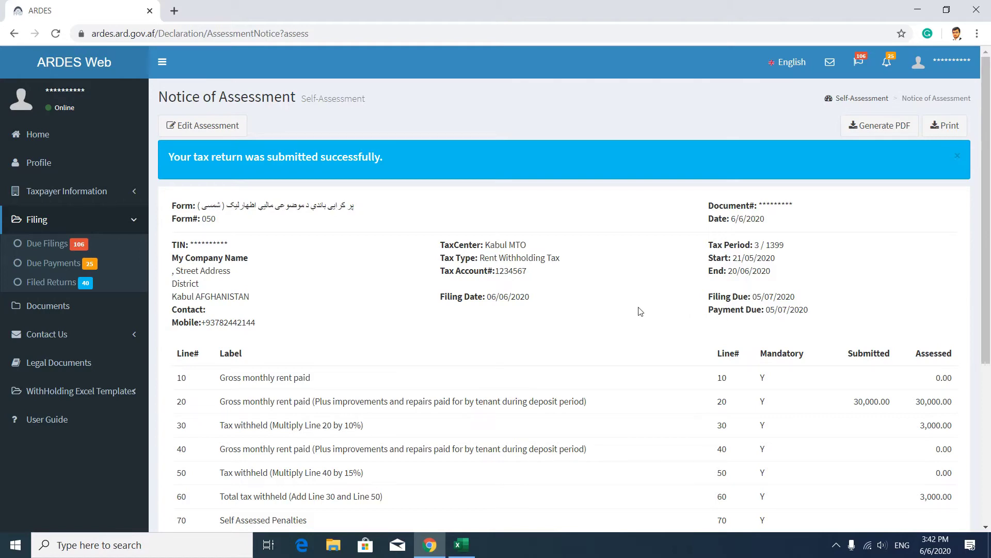
- Review the notice of assessment, then generate its PDF and open the downloaded file
scroll(599, 303, "down", 4)
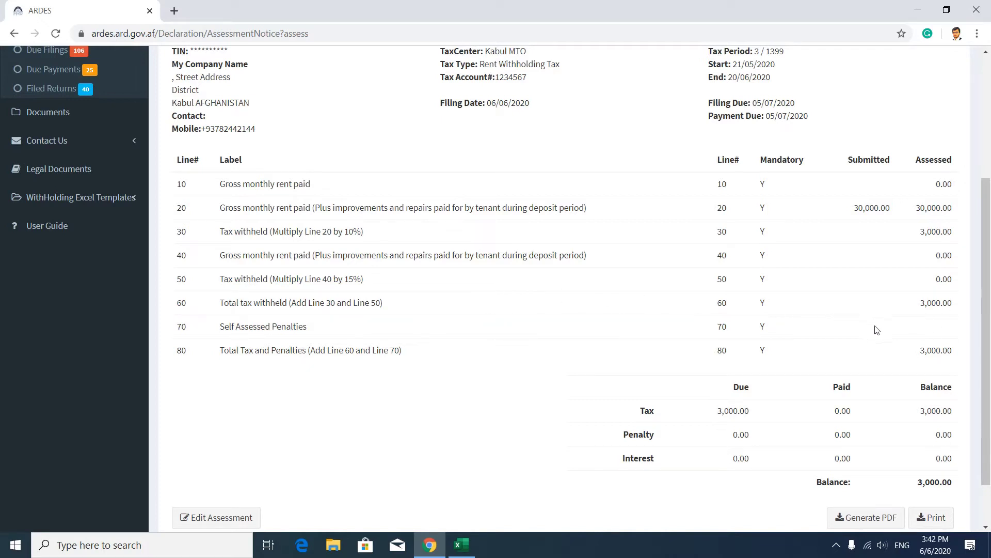
scroll(916, 342, "down", 1)
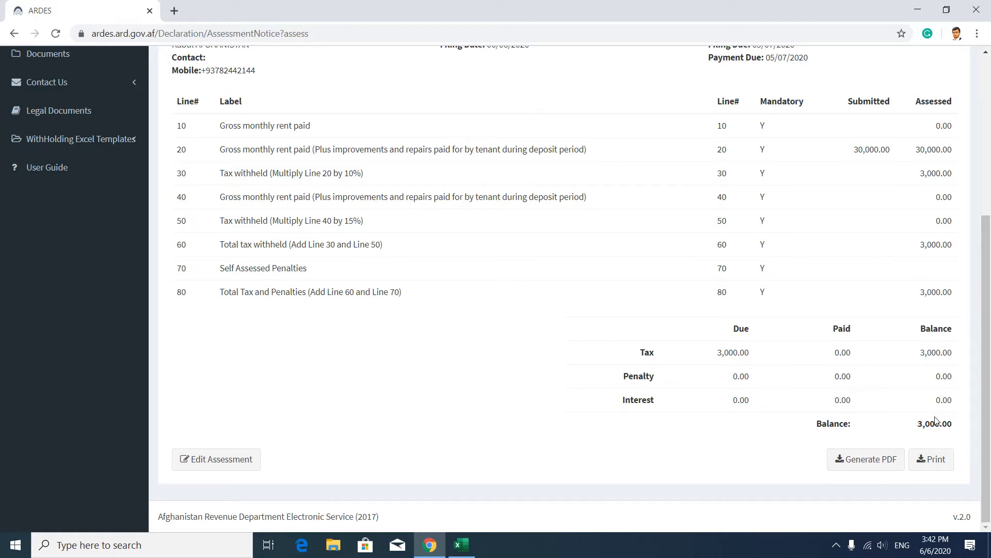
scroll(936, 421, "up", 5)
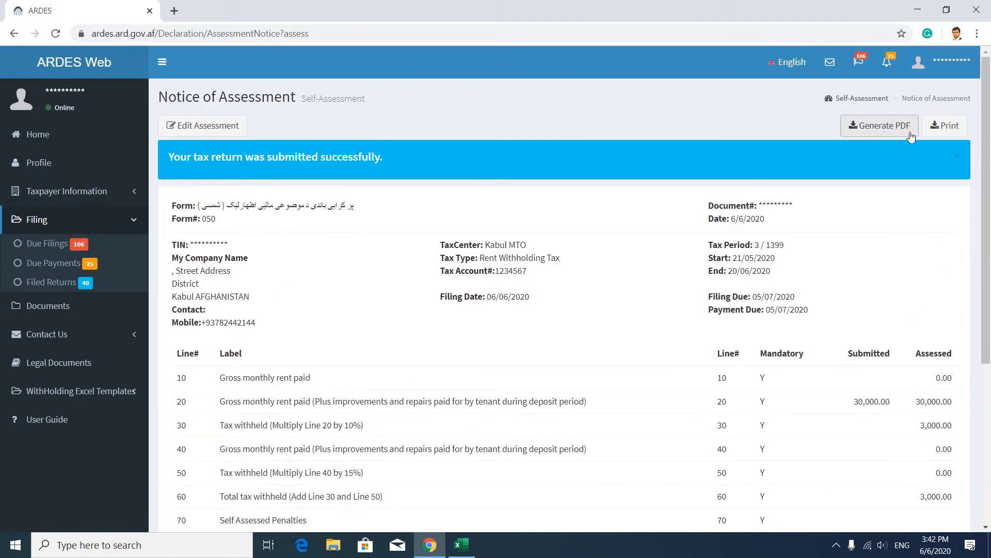
scroll(921, 255, "down", 5)
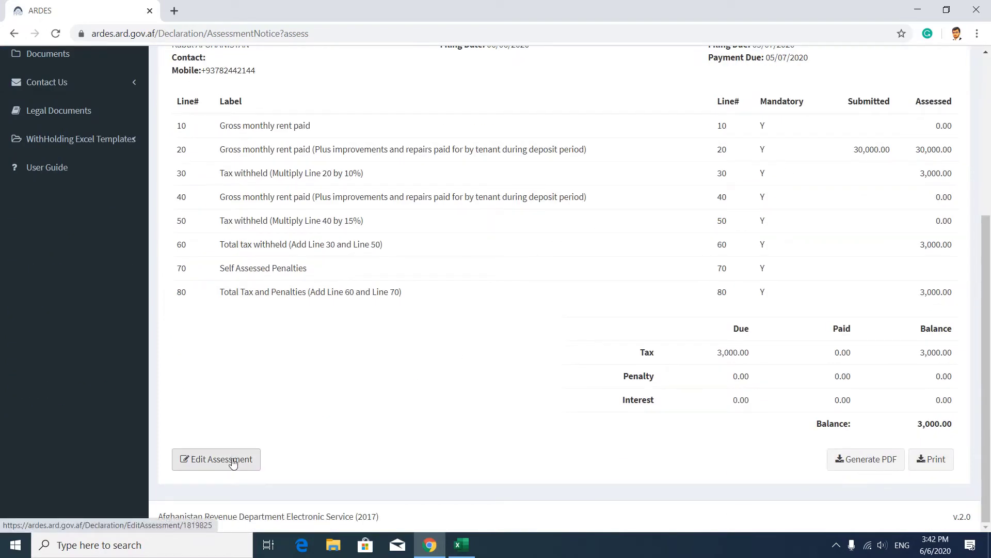
left_click(845, 461)
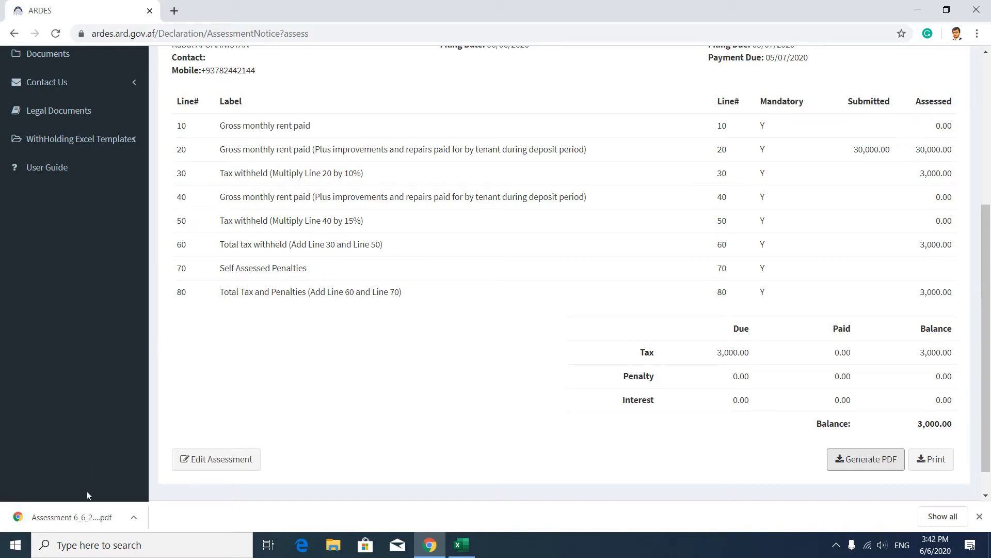
right_click(88, 514)
left_click(126, 422)
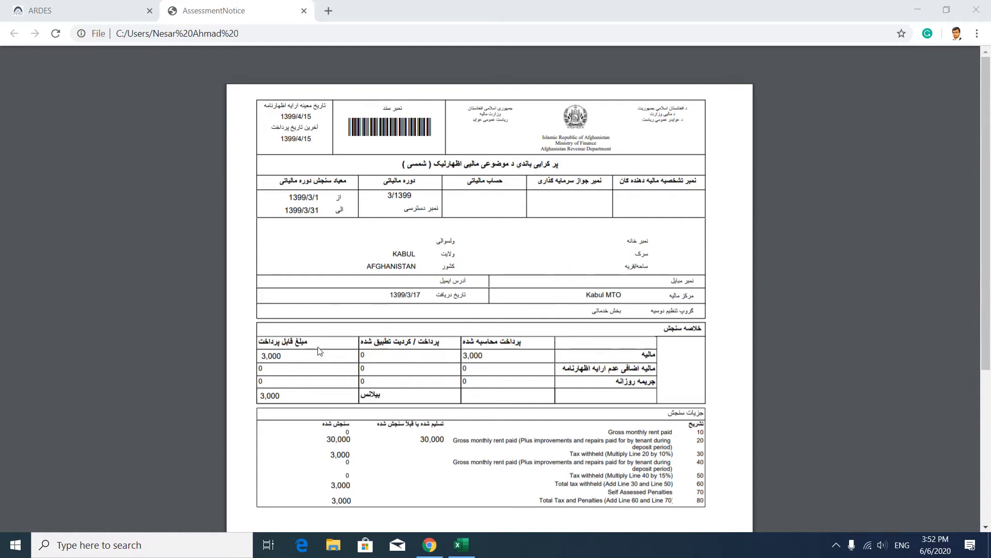
- Examine the PDF notice's assessment summary, balance and bank deposit slip, and close the PDF
scroll(349, 336, "down", 3)
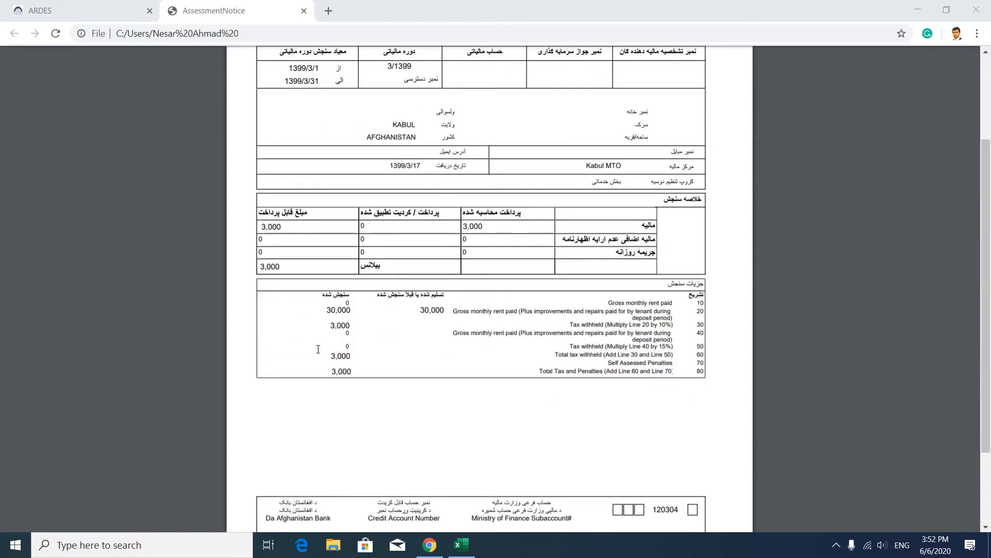
left_click(274, 267)
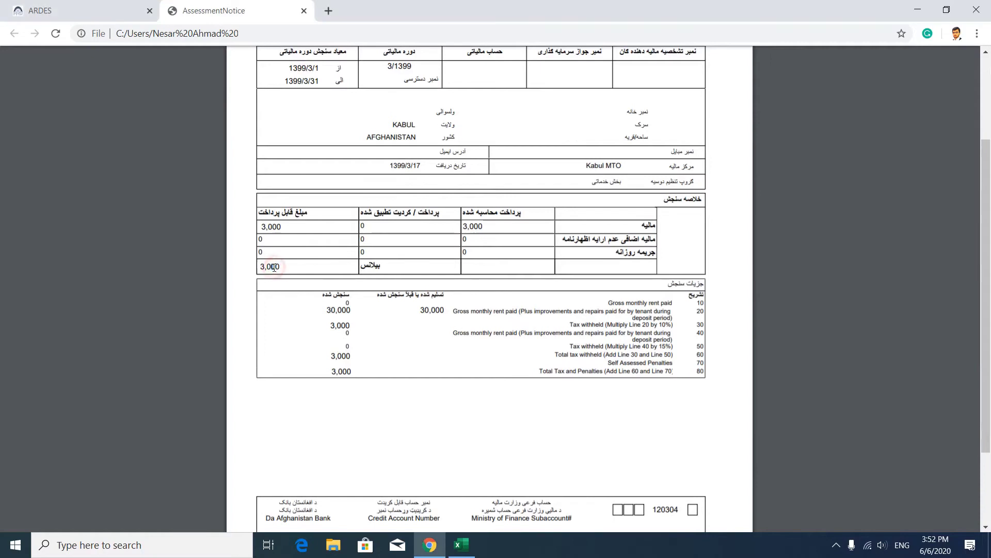
double_click(273, 267)
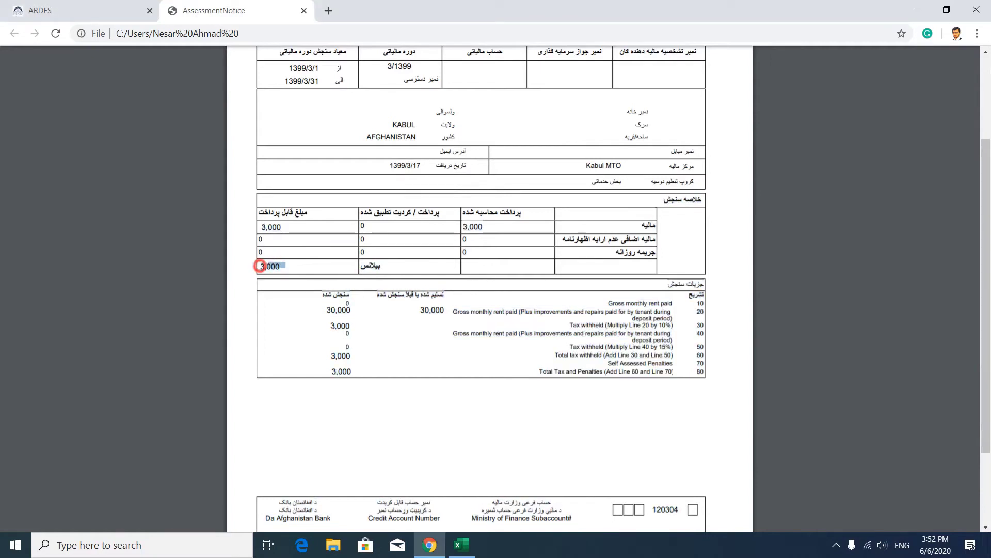
left_click(288, 274)
scroll(545, 351, "down", 2)
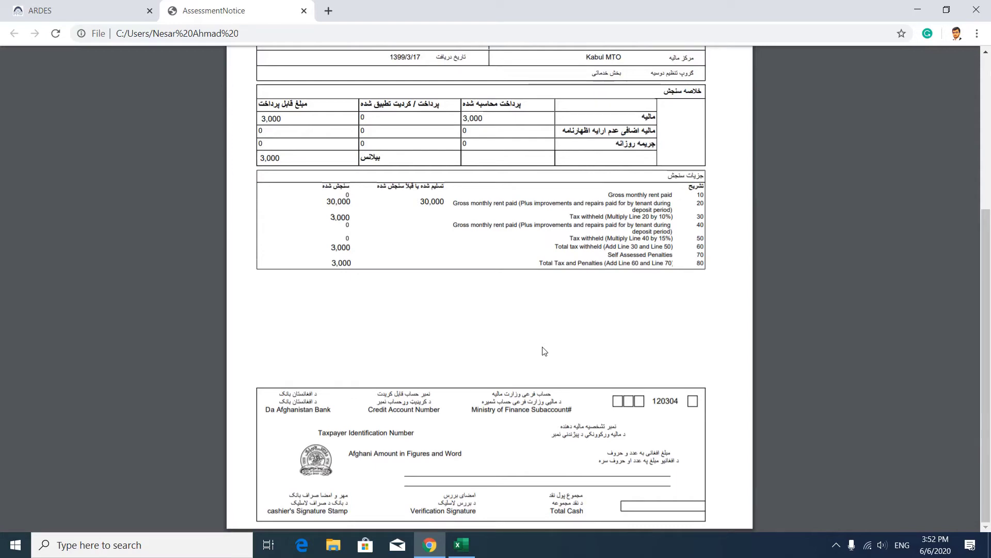
scroll(544, 351, "up", 4)
scroll(545, 352, "up", 1)
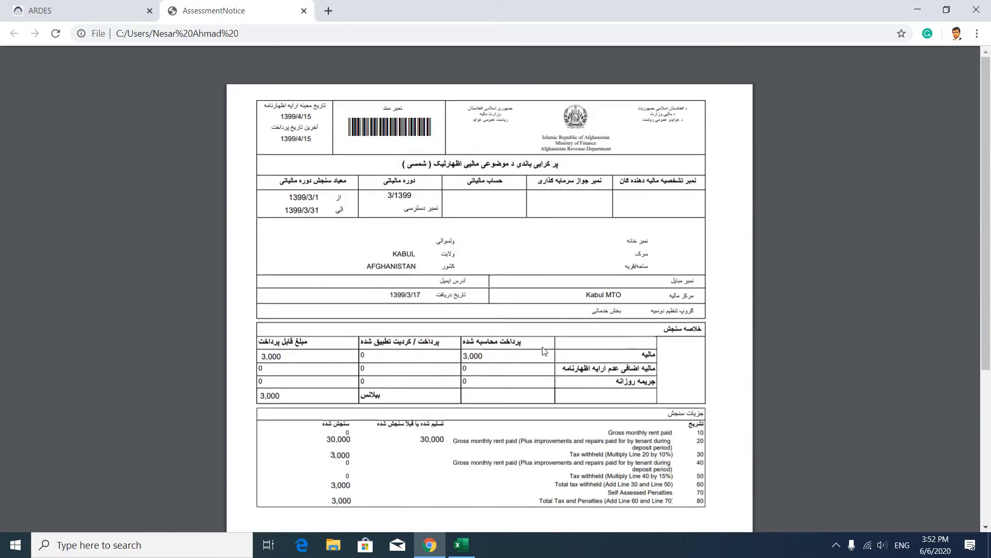
left_click(304, 11)
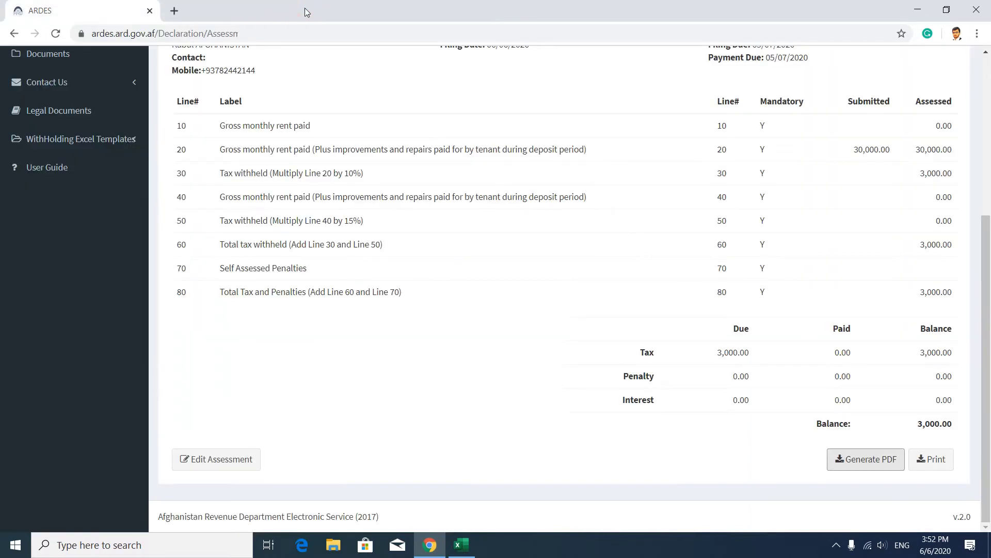
- Edit the submitted assessment, setting the line 20 submitted gross monthly rent to 40000
scroll(498, 195, "up", 5)
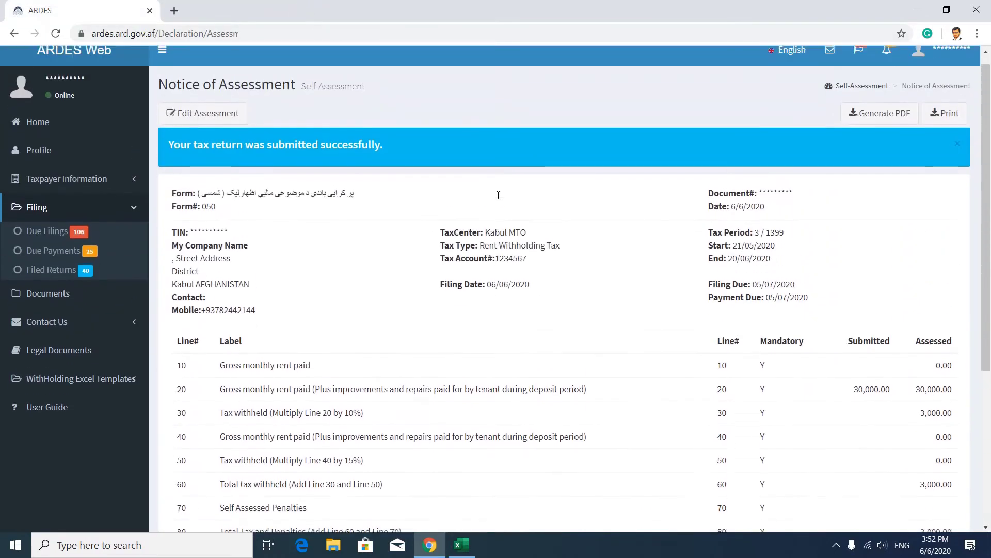
scroll(498, 195, "down", 5)
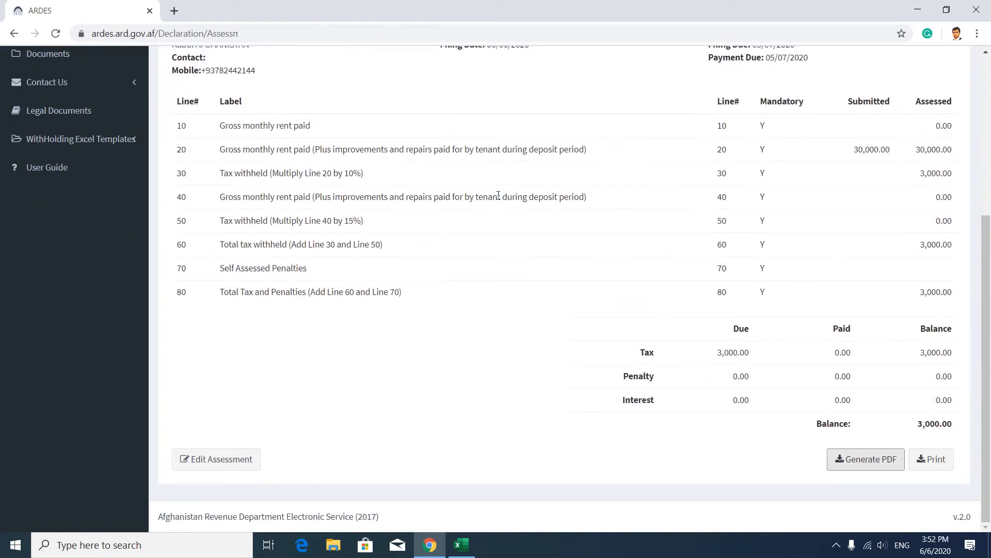
left_click(239, 460)
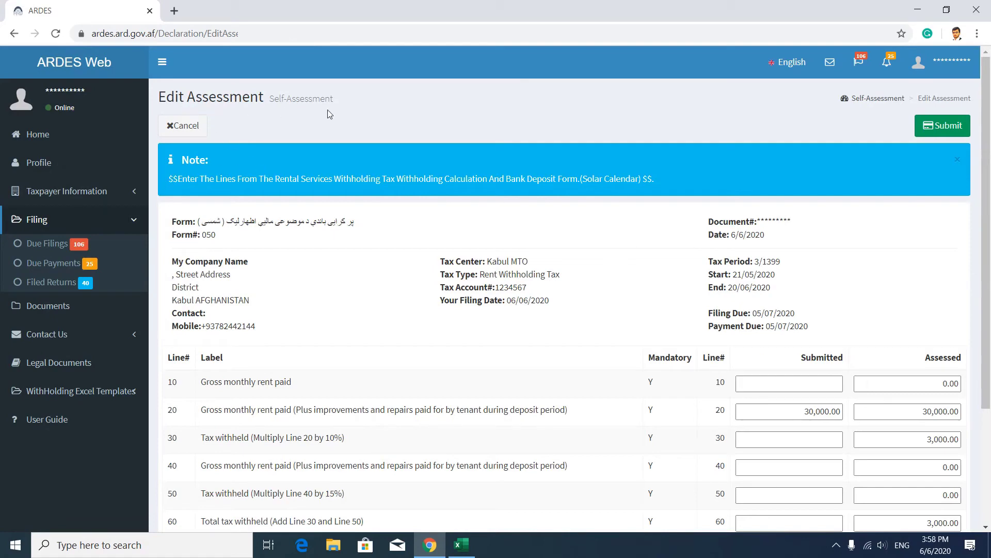
scroll(666, 341, "down", 3)
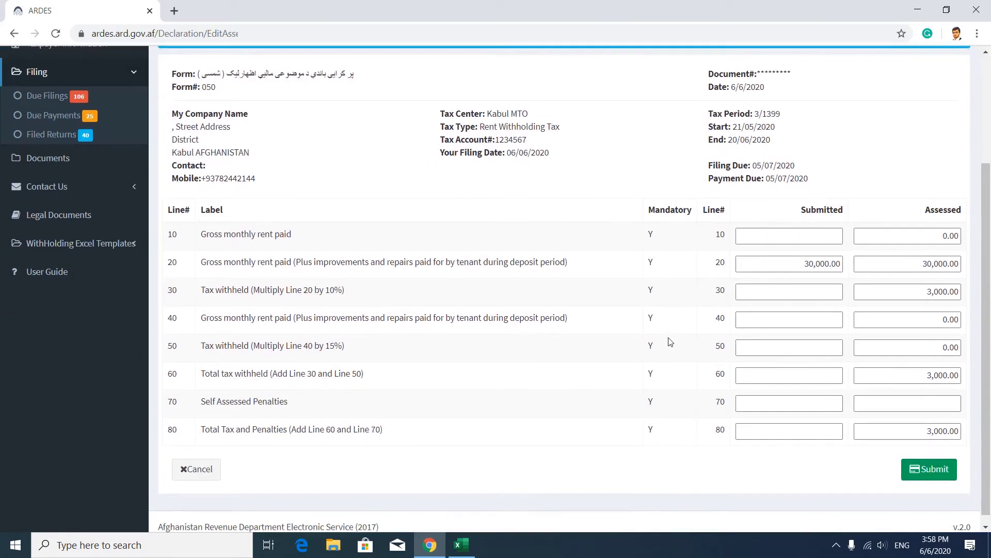
left_click_drag(801, 256, 847, 260)
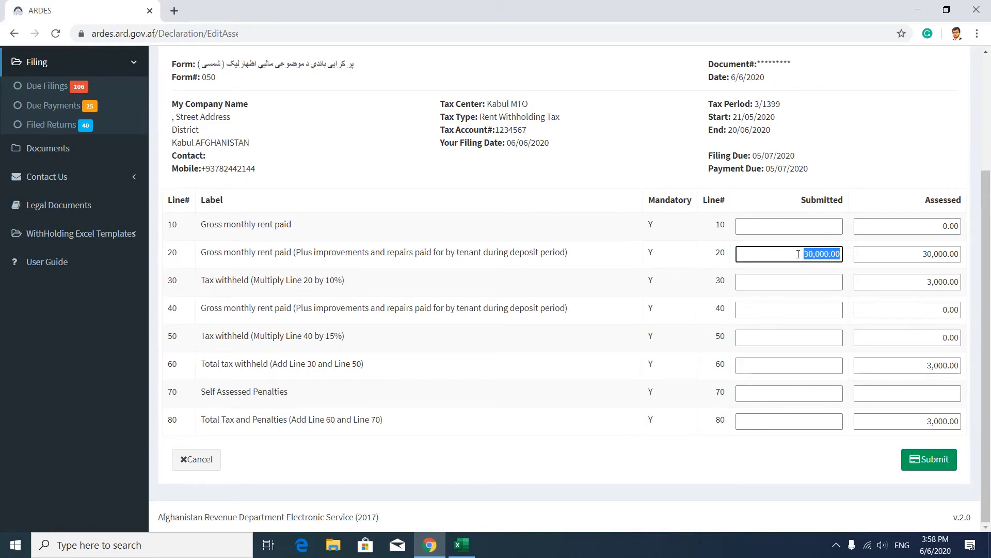
left_click_drag(798, 254, 854, 261)
type("400")
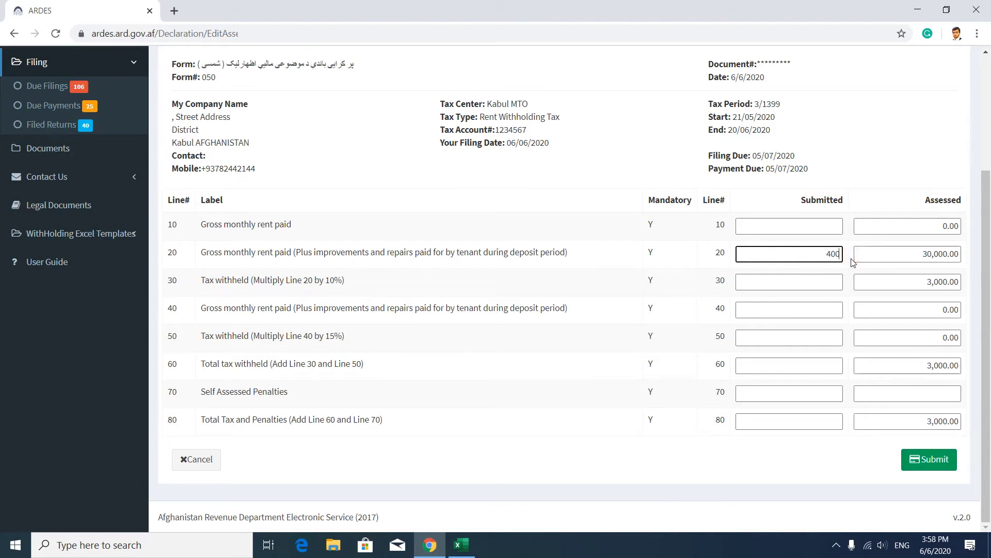
type("00")
left_click(815, 284)
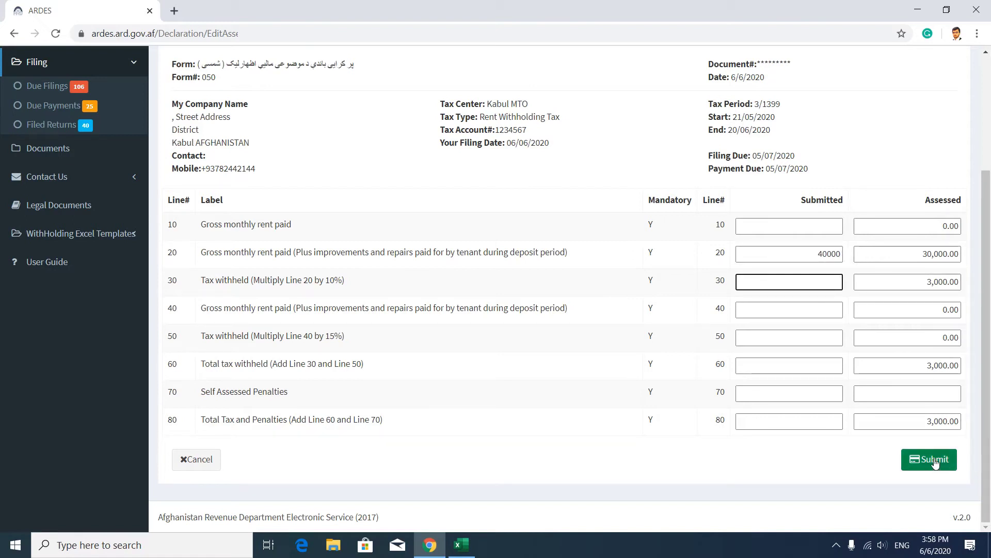
- Return to a blank 3/1399 rent withholding assessment form and look at the line 10 and line 20 amount fields
scroll(935, 462, "up", 3)
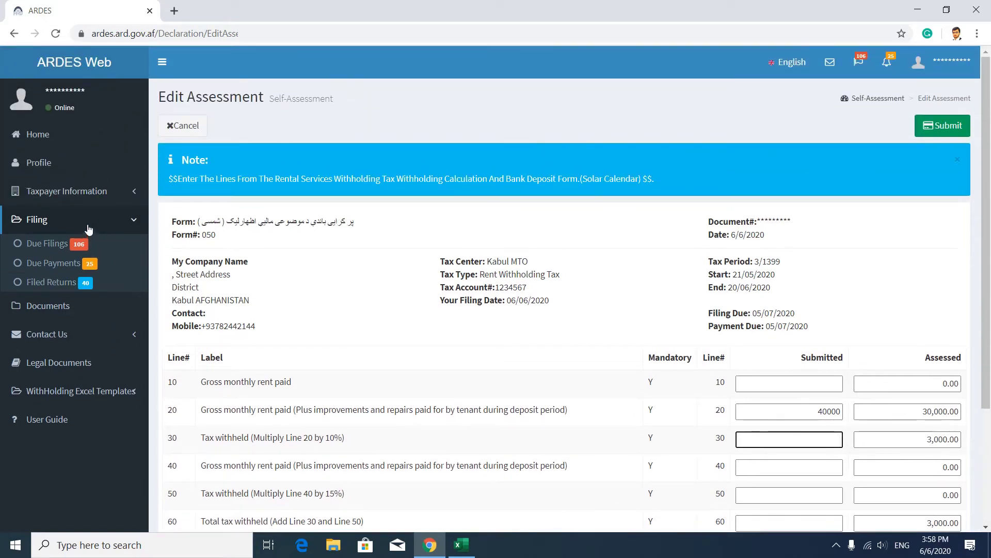
left_click(47, 219)
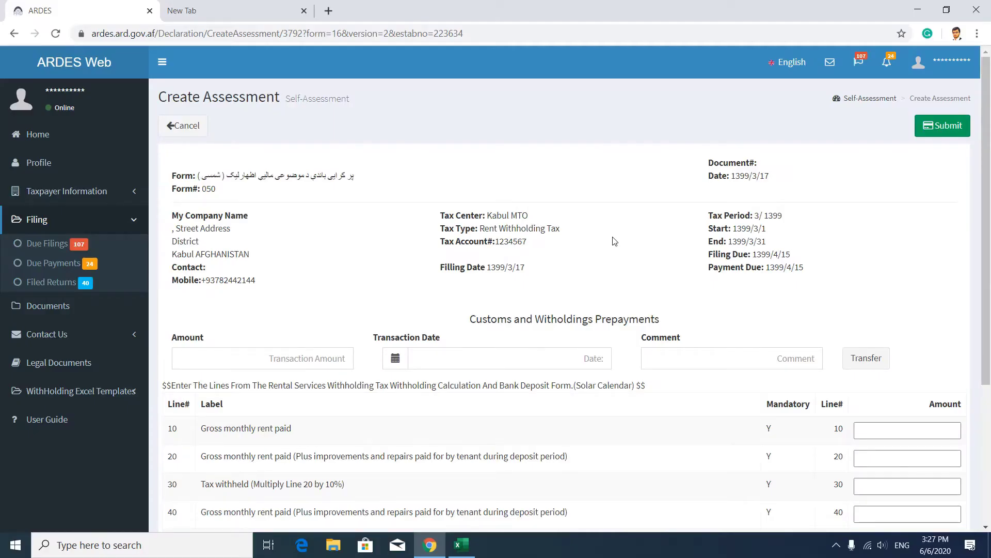
scroll(614, 241, "down", 4)
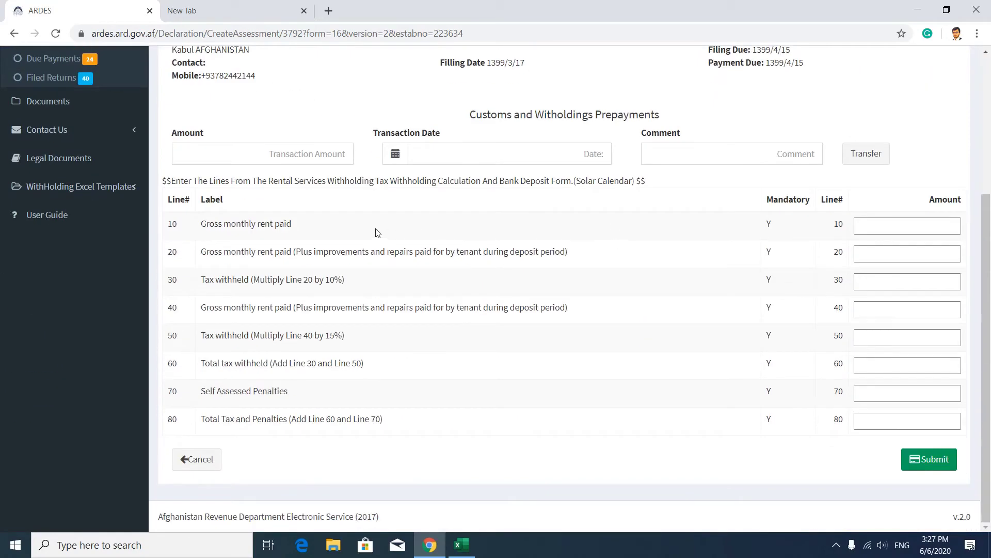
left_click(918, 230)
left_click(901, 256)
- Switch to the Excel rent withholding report and examine the organization, branch, landlord, tax period, number of months and monthly rent columns
left_click(461, 545)
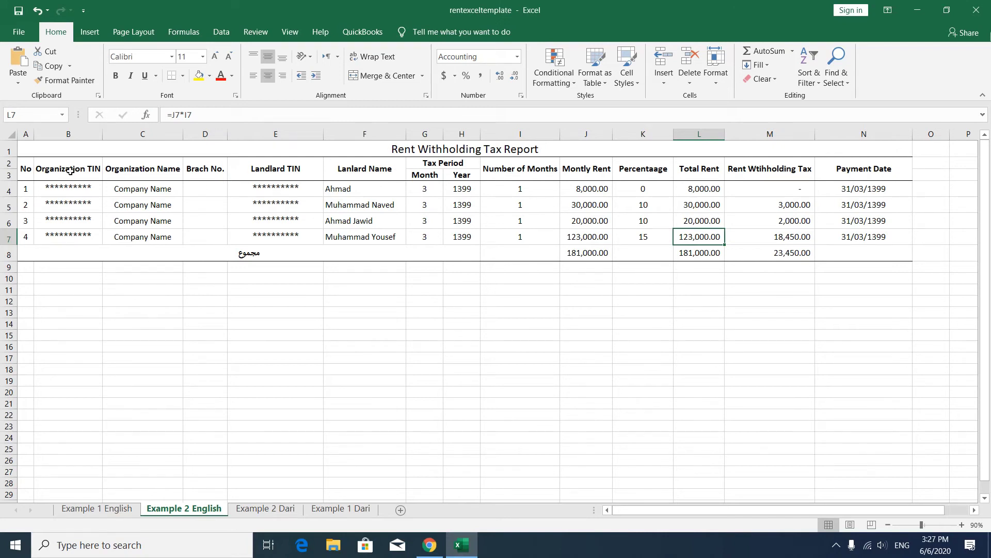
left_click_drag(70, 171, 150, 243)
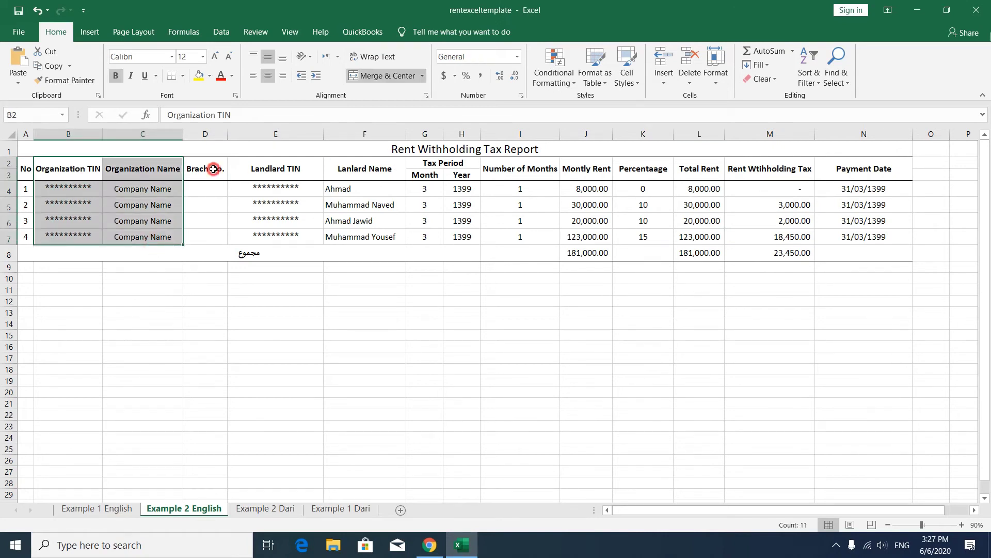
left_click_drag(213, 169, 214, 236)
left_click_drag(268, 170, 376, 236)
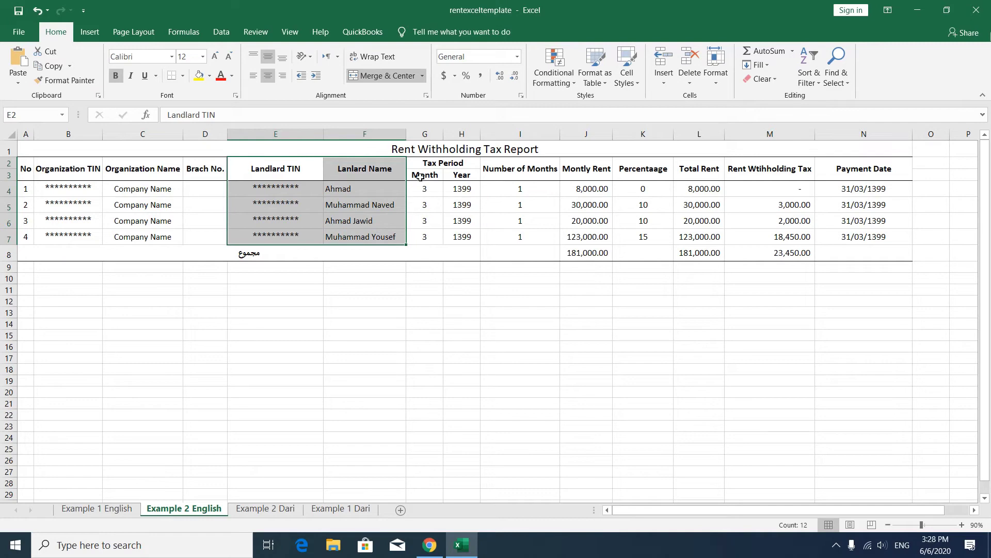
left_click_drag(421, 163, 450, 235)
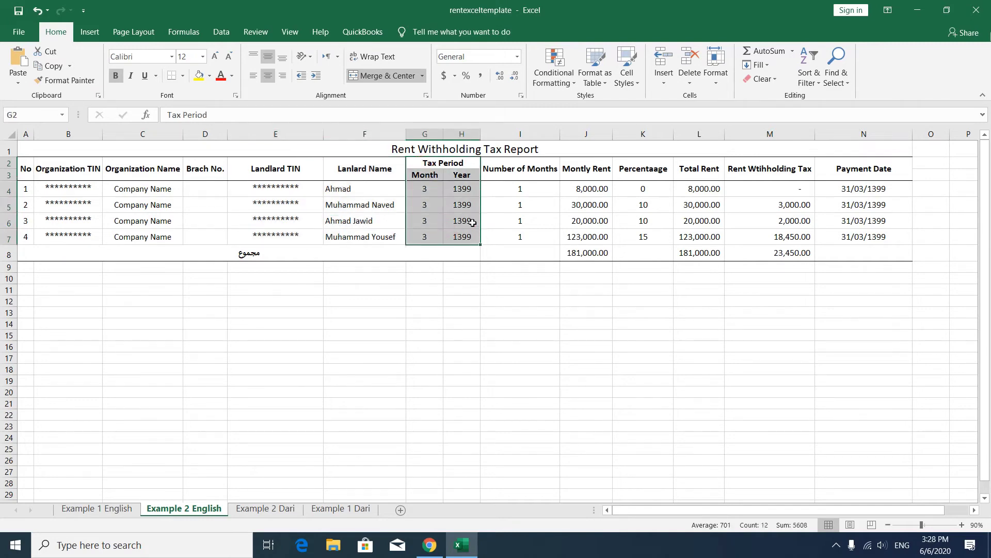
left_click_drag(547, 169, 545, 233)
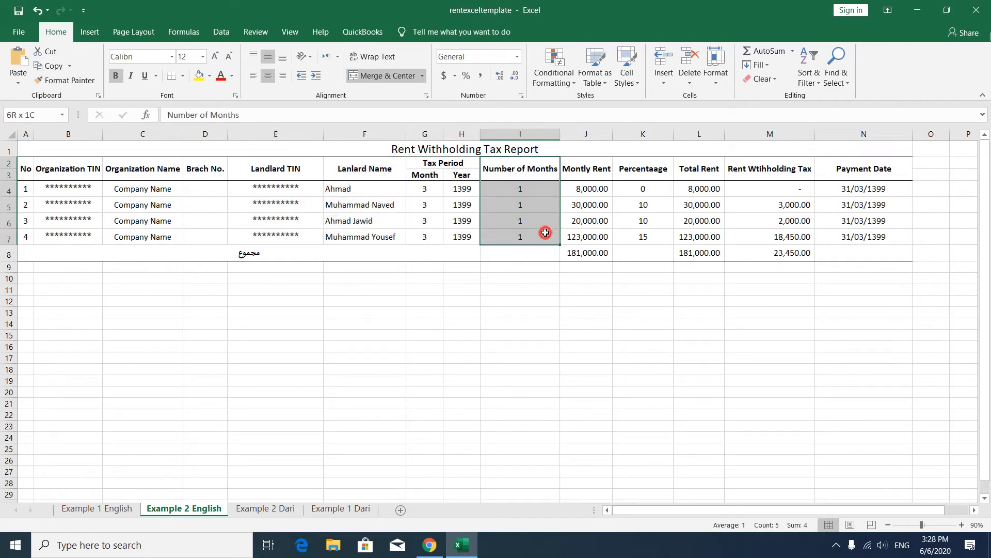
left_click_drag(599, 169, 599, 236)
- Examine the report's percentage and total rent columns, the withholding tax formula and the payment dates
left_click(641, 190)
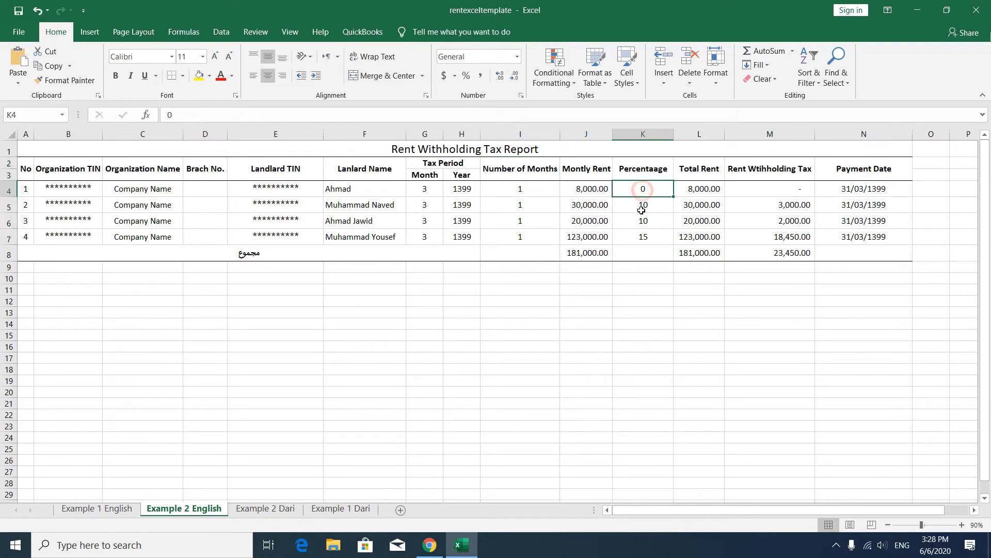
left_click_drag(640, 206, 641, 220)
left_click(639, 238)
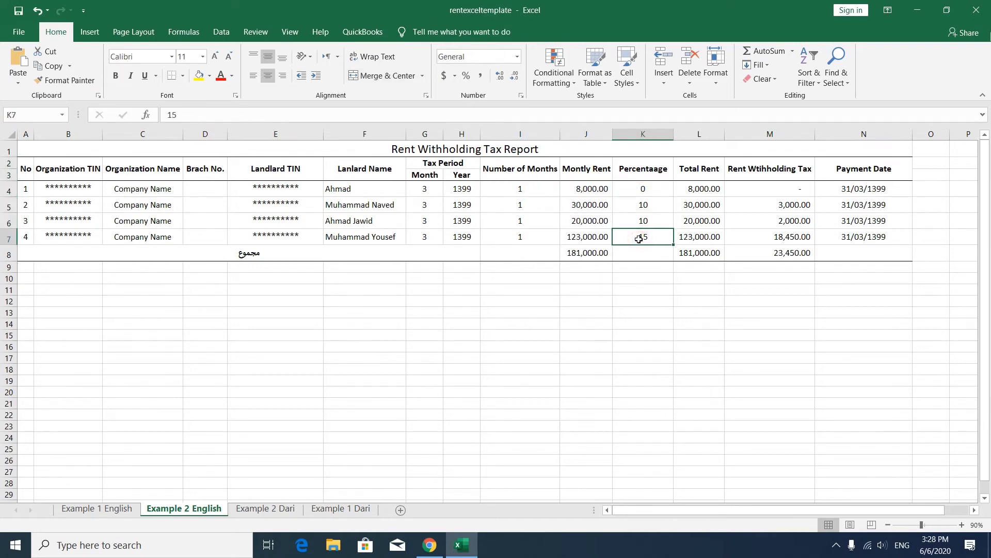
left_click_drag(694, 190, 698, 241)
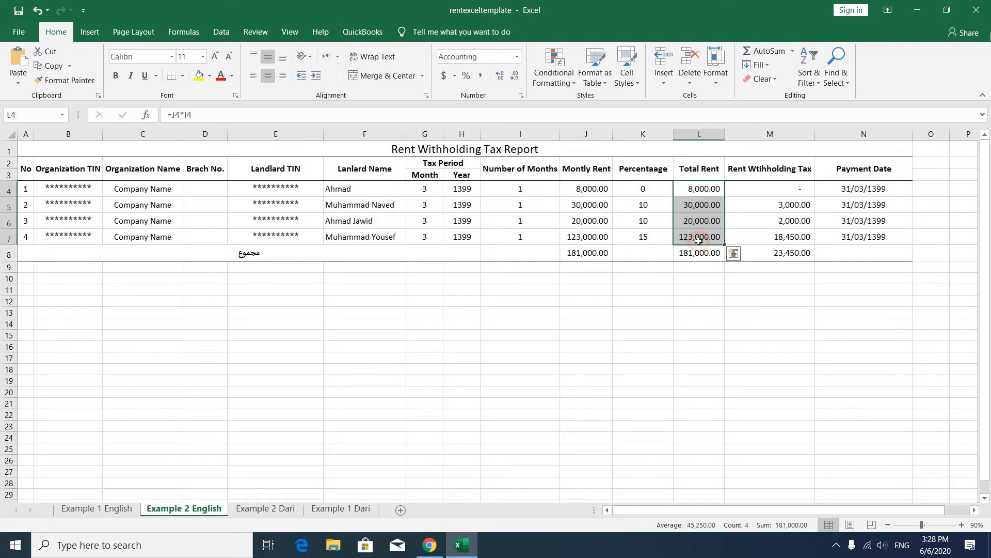
left_click_drag(772, 189, 764, 248)
left_click(784, 205)
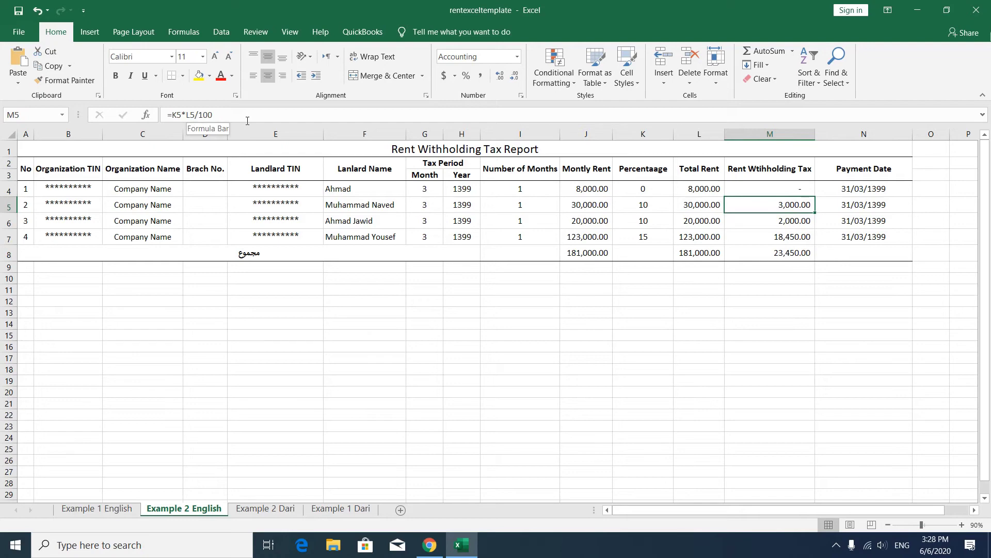
left_click_drag(843, 191, 845, 233)
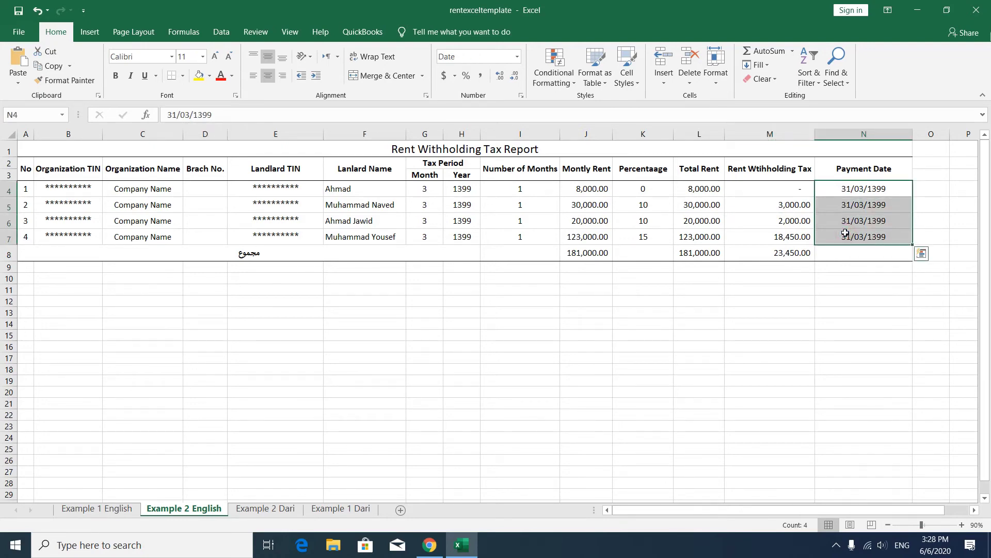
- Look up the total rent of the 0 percent landlord in Excel and enter 8000 on line 10 of the ARDES form
left_click(692, 187)
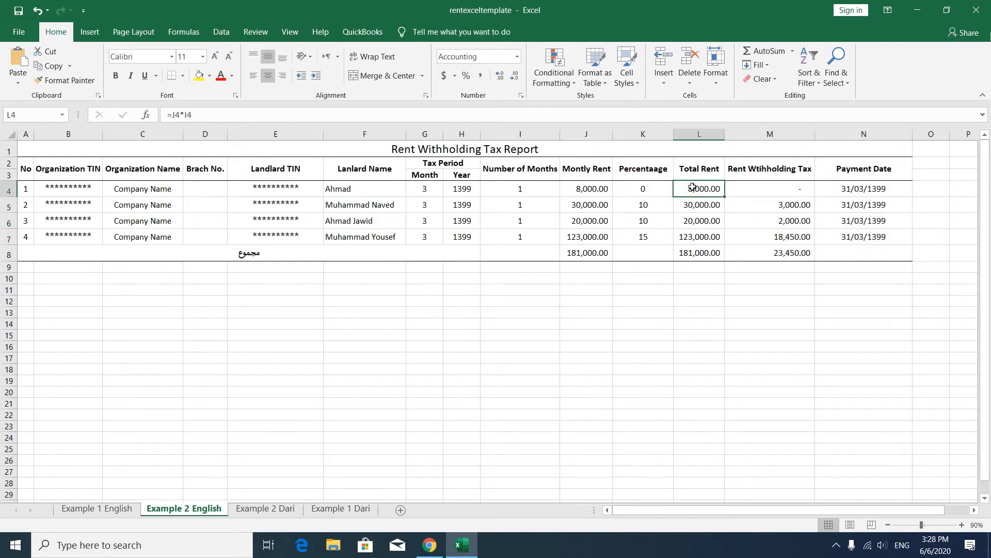
left_click(434, 543)
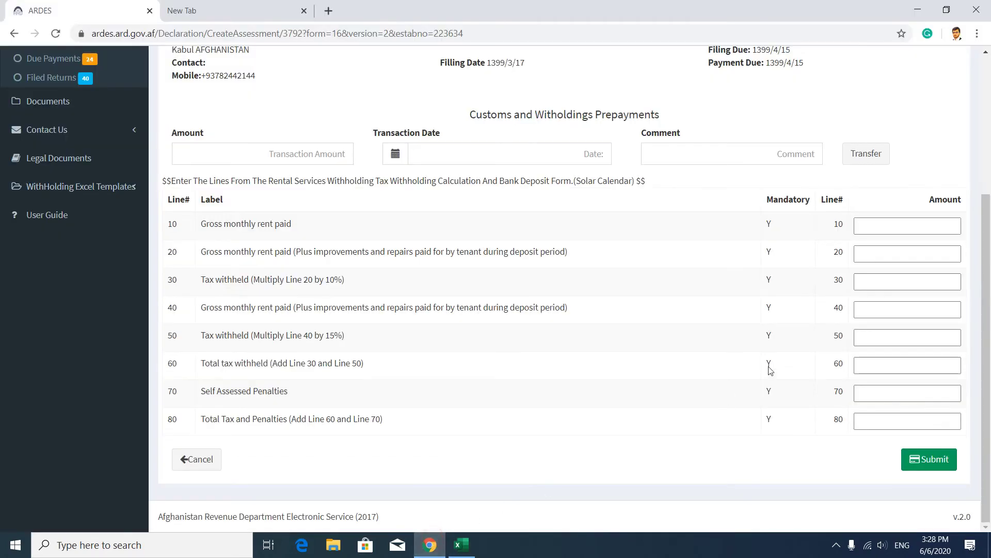
left_click(869, 226)
type("8000")
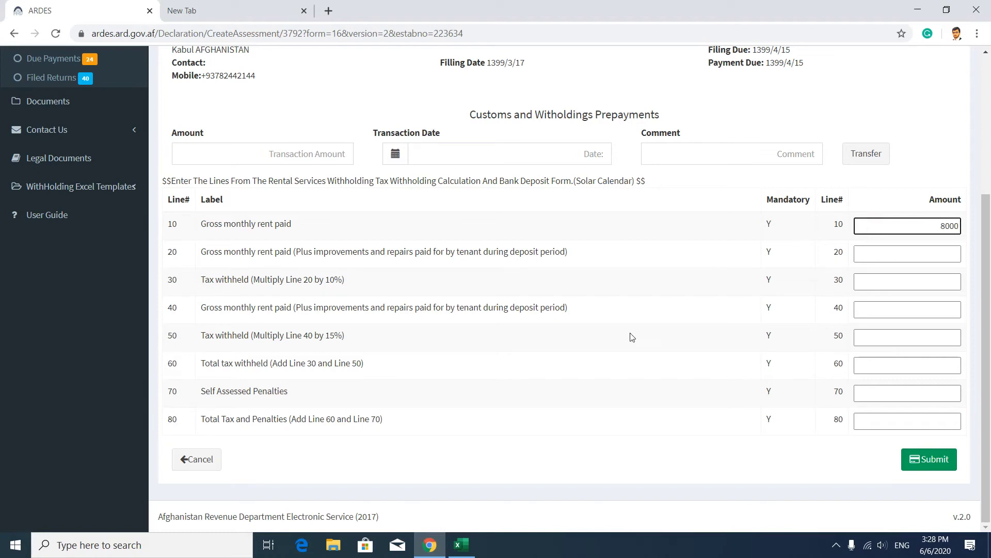
- Sum the total rents of the two 10 percent landlords in Excel and enter 50000 on line 20 of the ARDES form
left_click(462, 545)
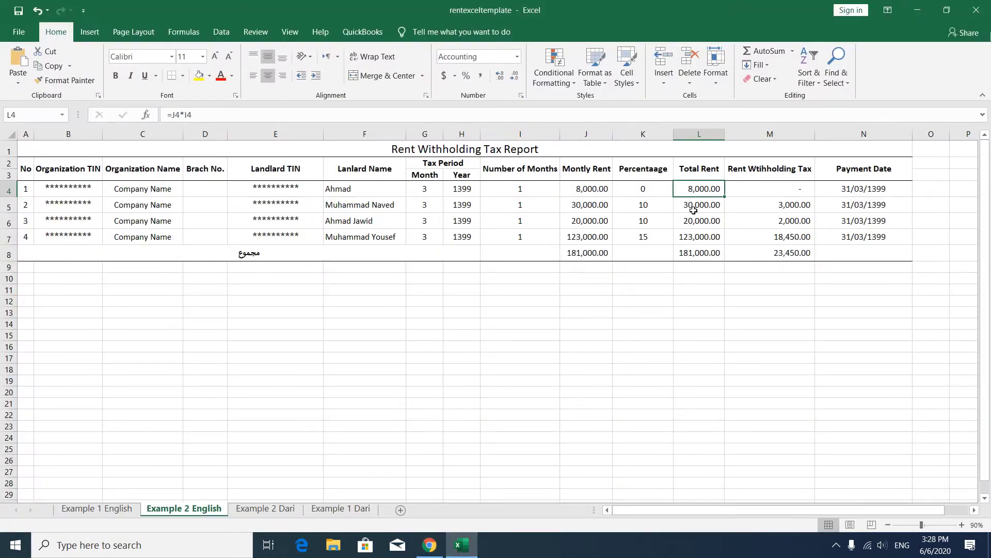
left_click_drag(693, 210, 698, 221)
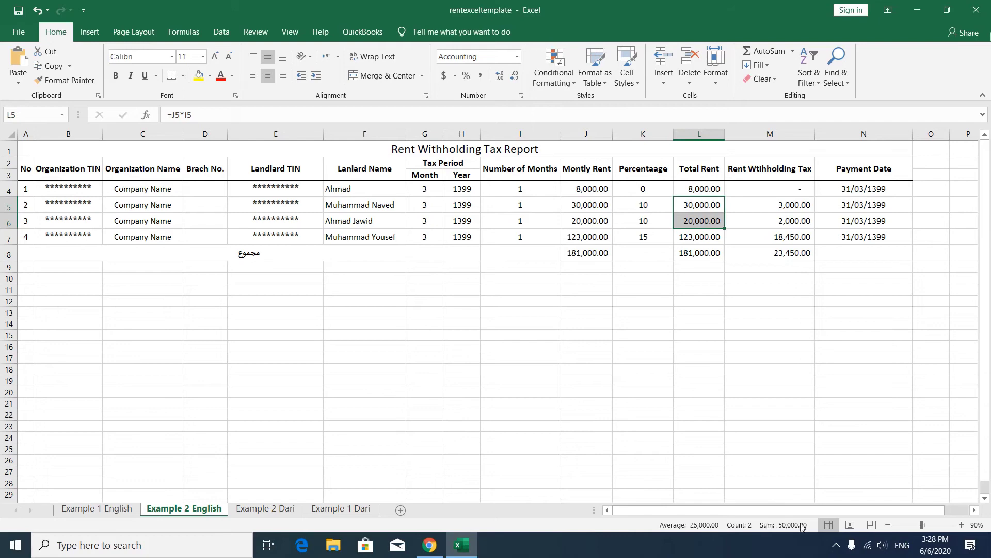
left_click(433, 548)
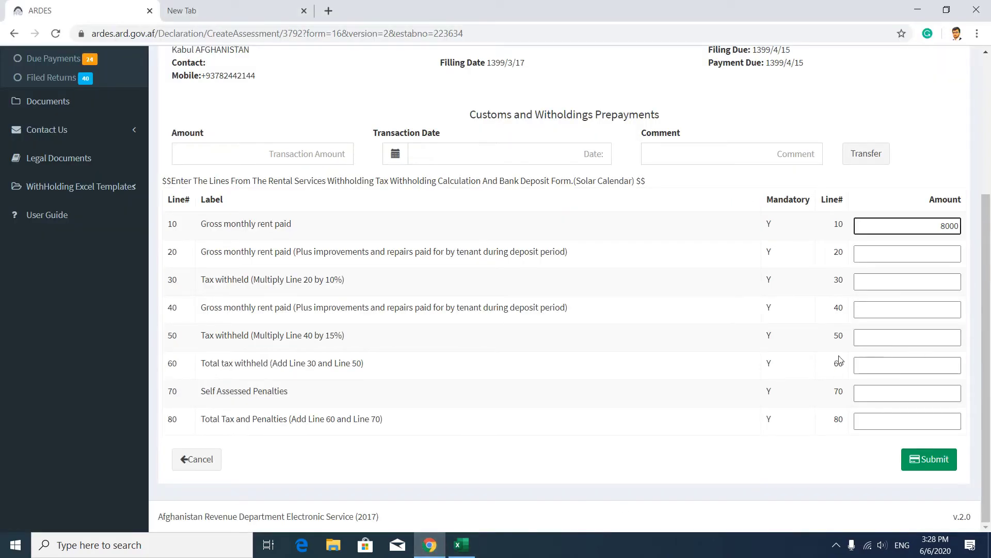
left_click(885, 255)
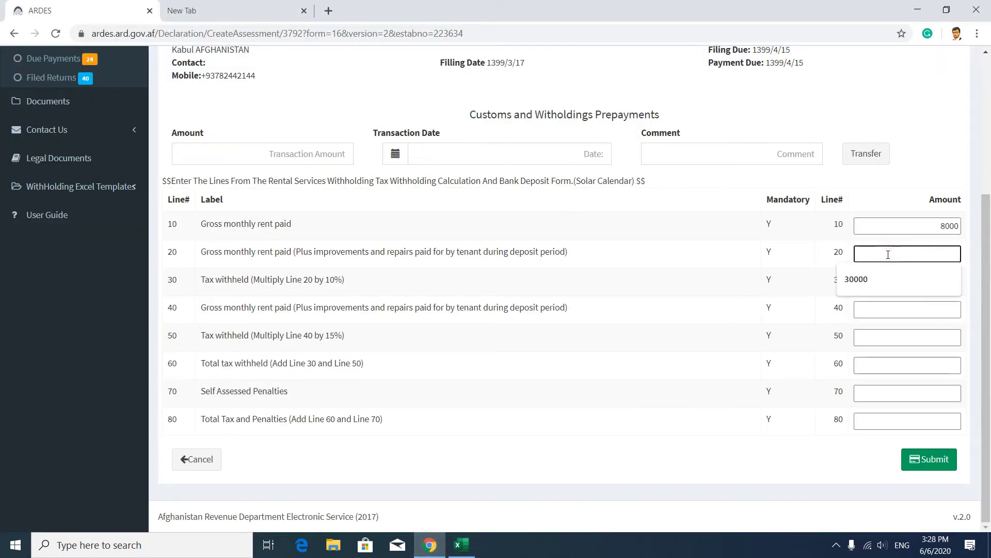
type("500")
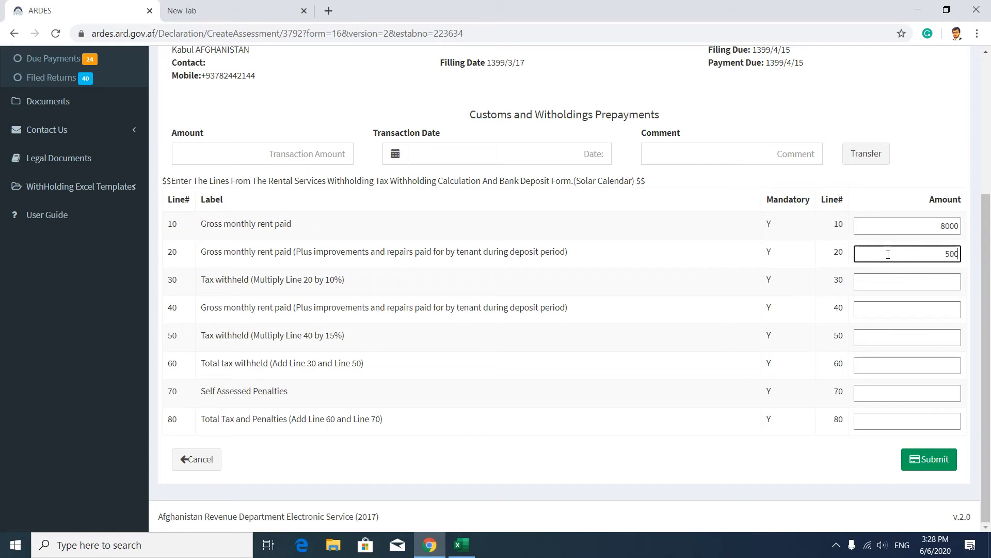
type("00")
- Check the 15 percent landlord's total rent in Excel and enter 123000 on line 40 of the ARDES form
left_click(471, 553)
left_click(707, 239)
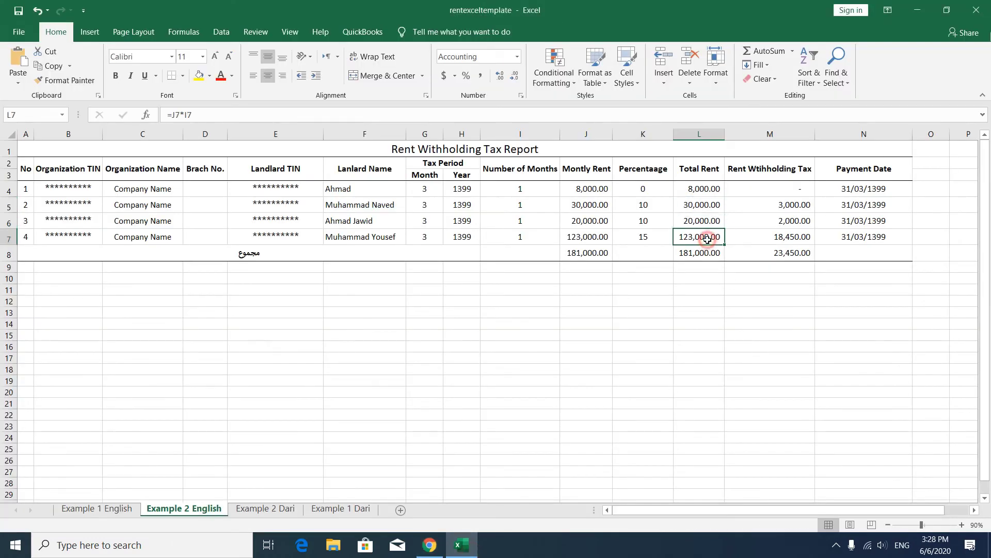
left_click(653, 239)
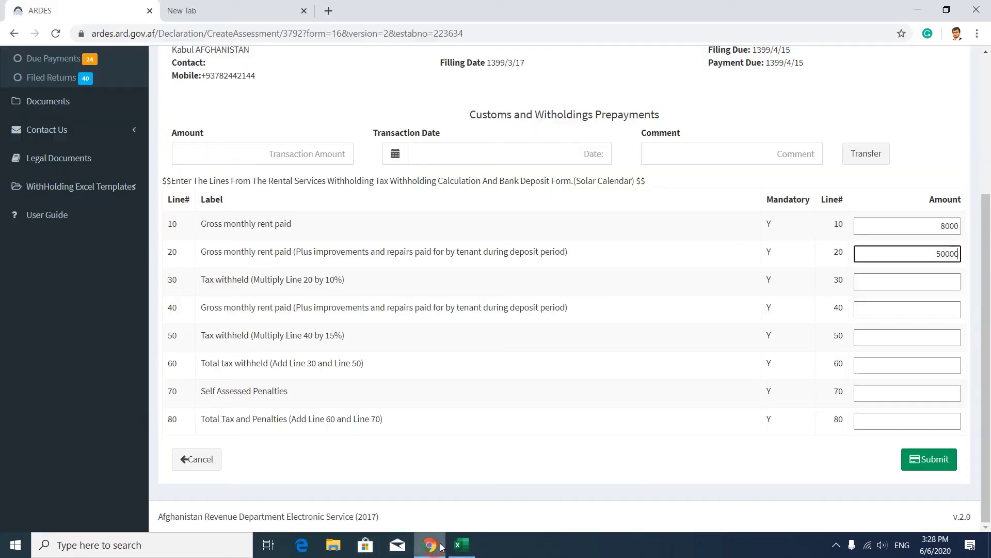
left_click(430, 545)
left_click(868, 307)
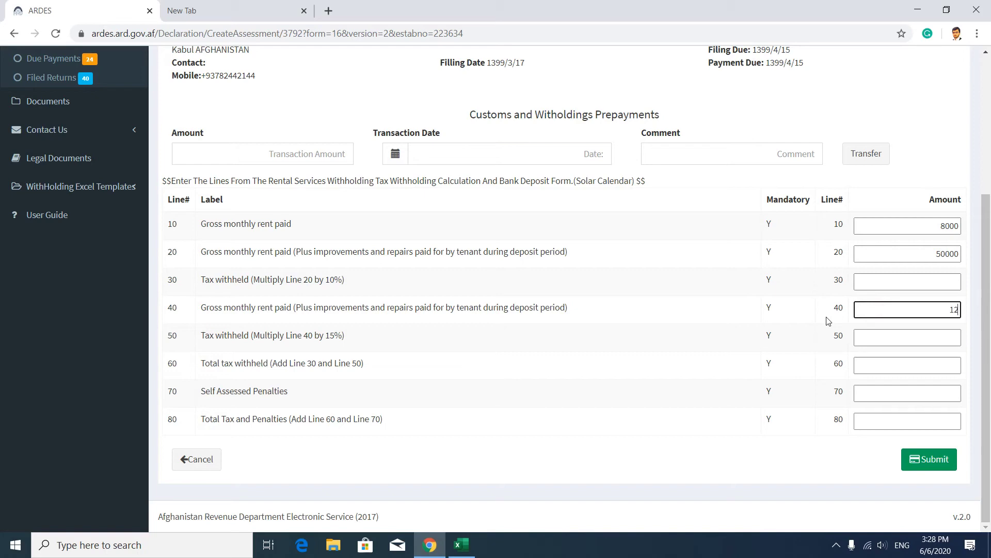
type("3000")
- Recheck the Excel report, then return to the ARDES form and submit the rent withholding assessment
left_click(459, 547)
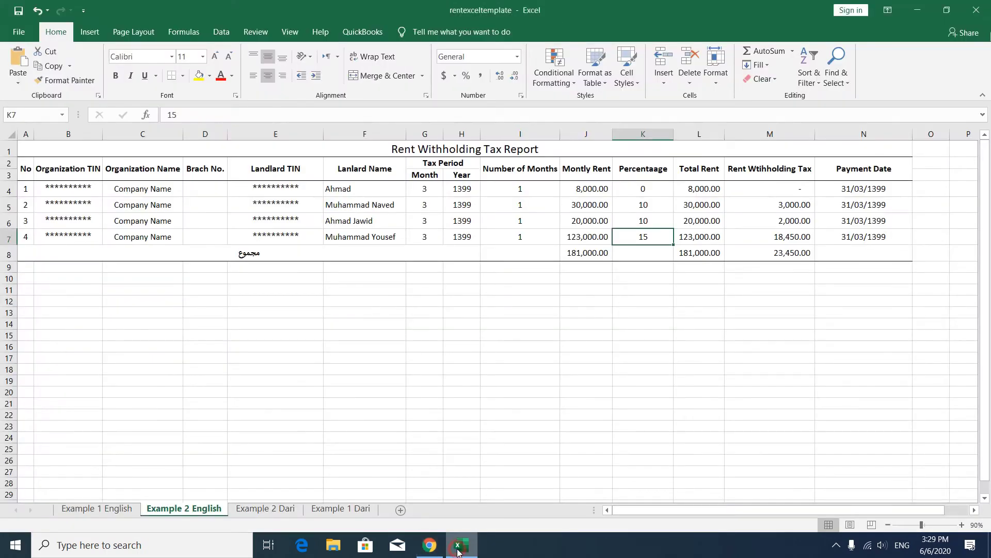
left_click(440, 552)
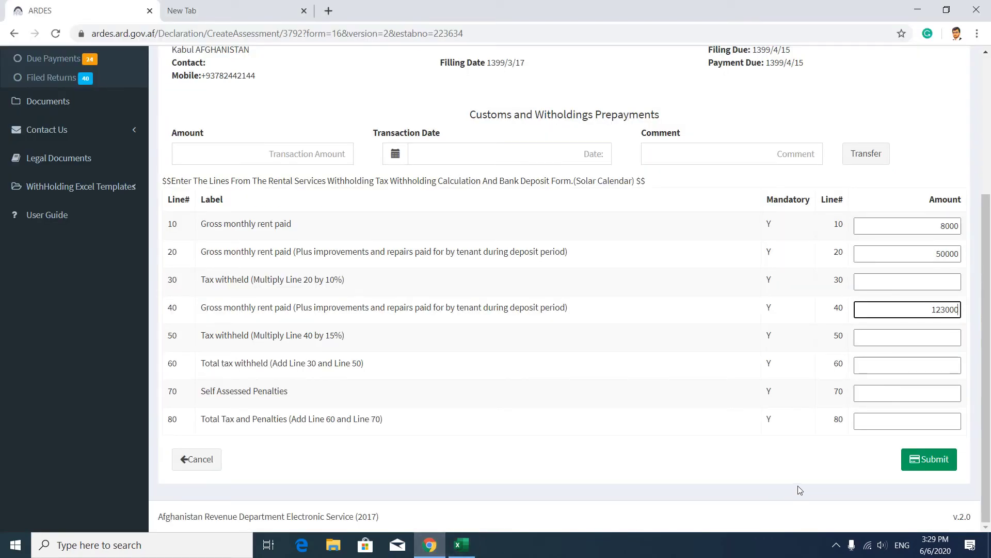
left_click(915, 459)
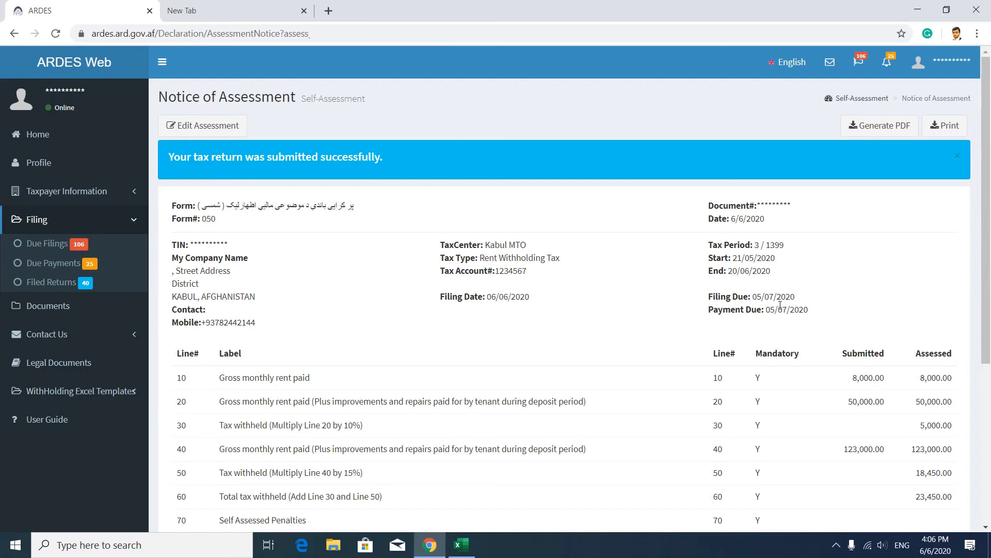
- Review the assessed lines and balance on the notice of assessment, then open its printable version
scroll(792, 308, "down", 4)
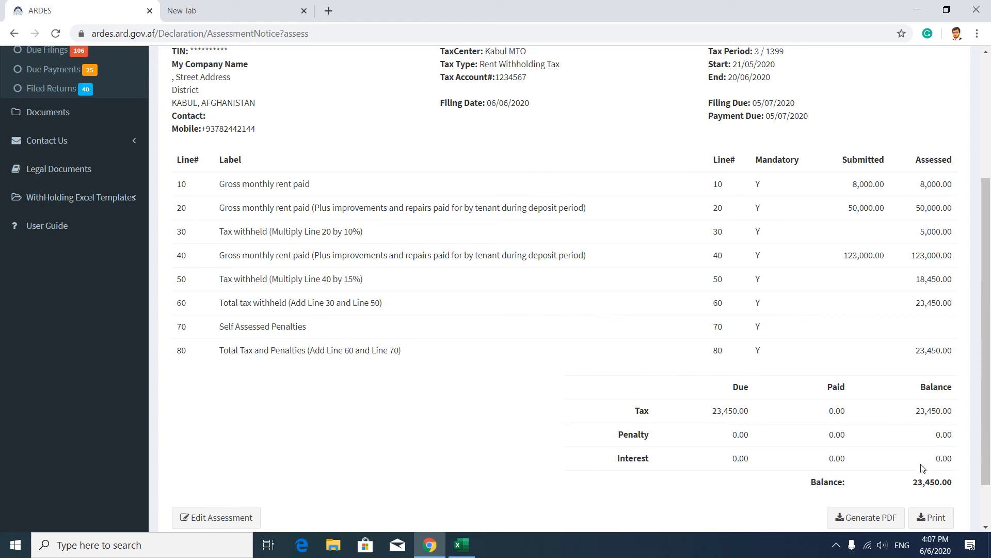
left_click_drag(987, 385, 983, 428)
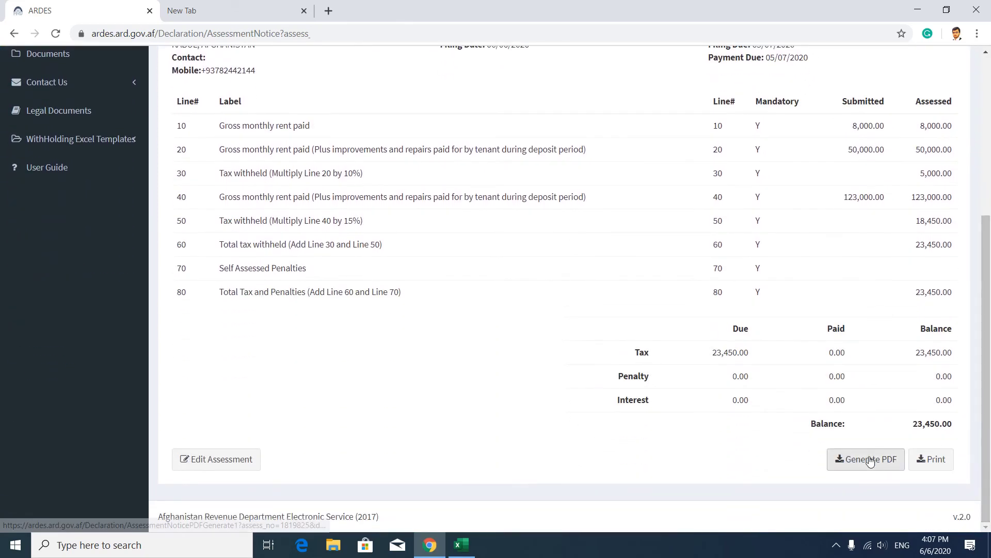
left_click(931, 459)
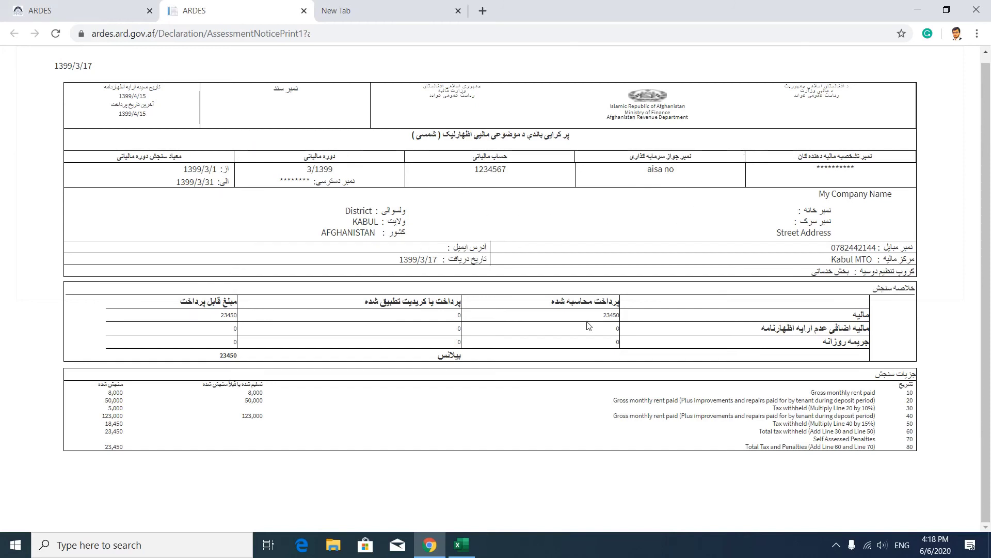
- Save the printable notice as a PDF named ARDES in the Downloads folder, then return to the Notice of Assessment page
key("ctrl+p")
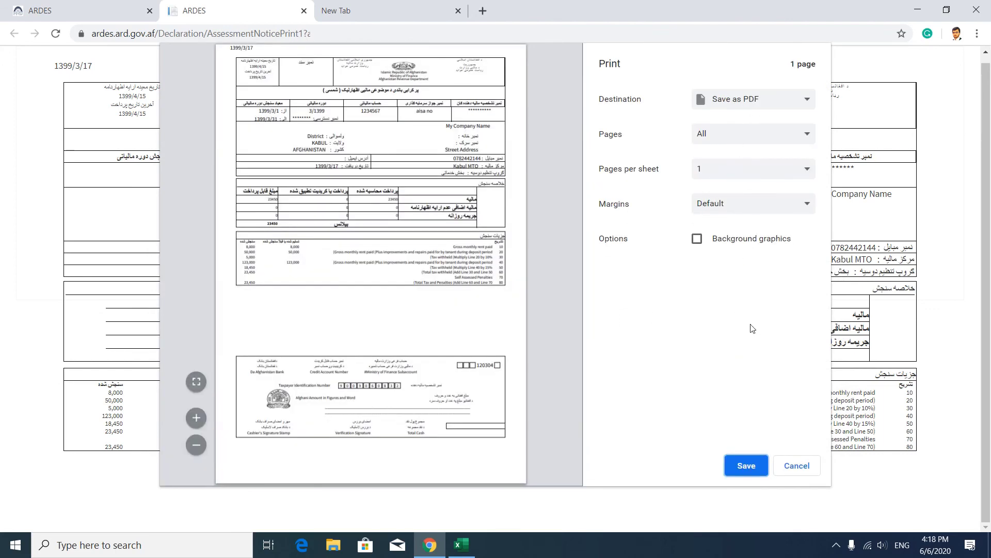
left_click(753, 465)
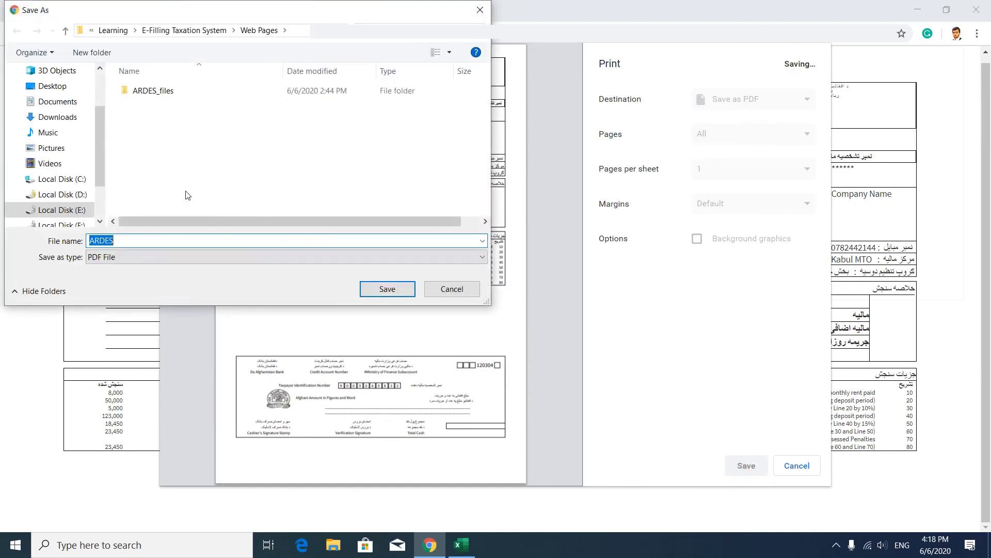
left_click(73, 119)
double_click(163, 235)
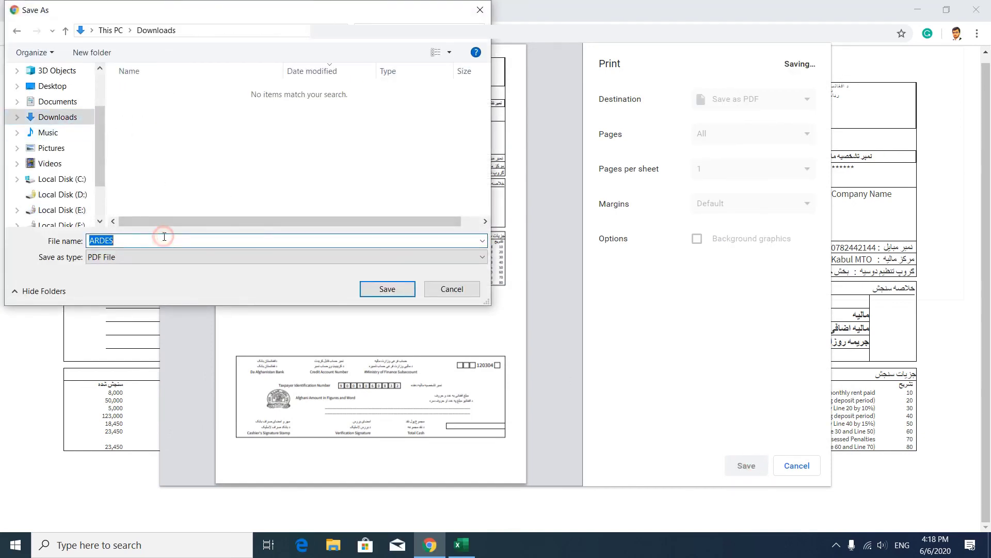
left_click(382, 289)
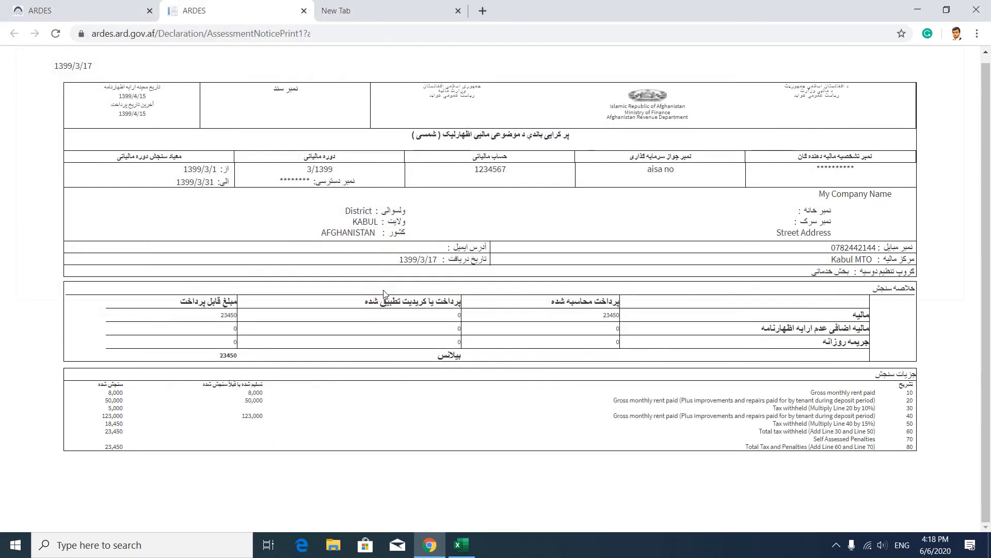
left_click(91, 6)
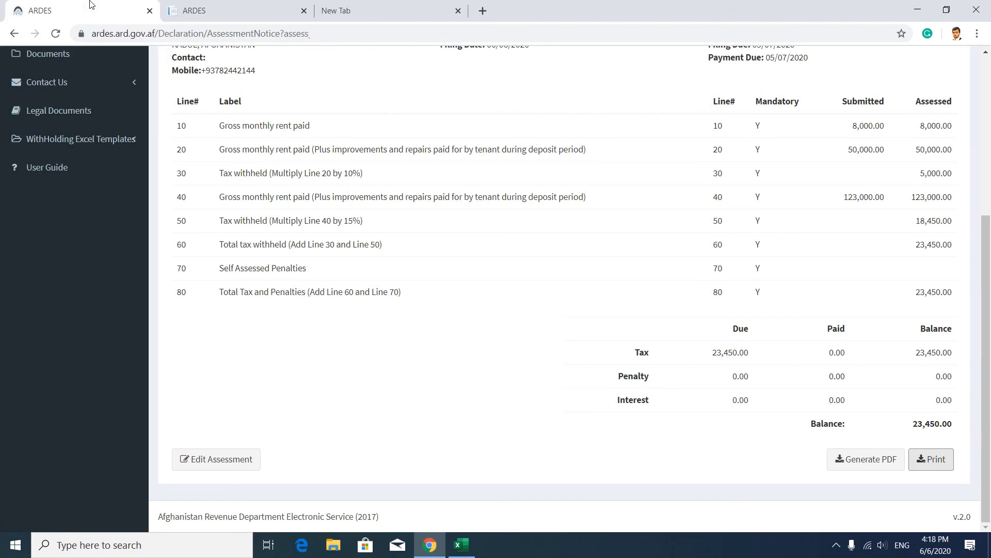
scroll(444, 194, "up", 5)
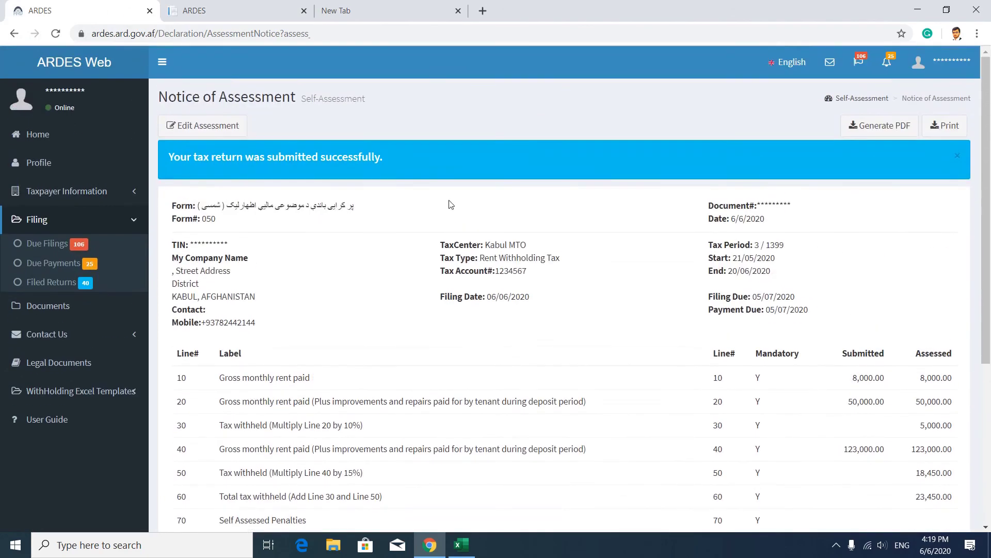